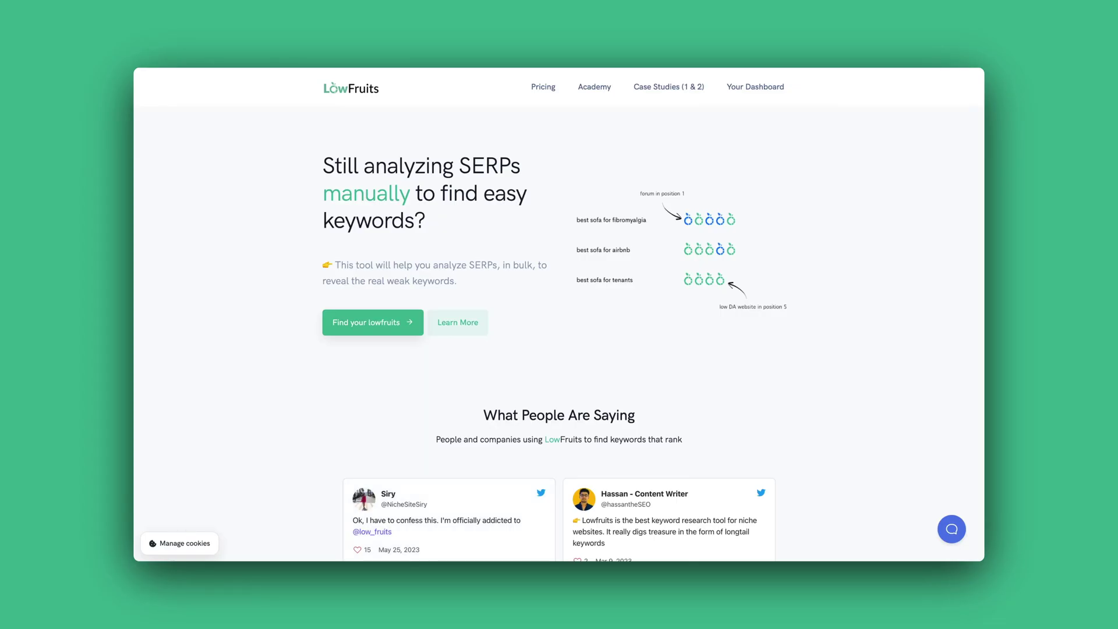
Step: Run a KWFinder wildcard search for 'best bike for *' and show its 1229 keyword suggestions
{"action": "scroll", "coordinate": [559, 314], "scroll_direction": "down", "scroll_amount": 5}
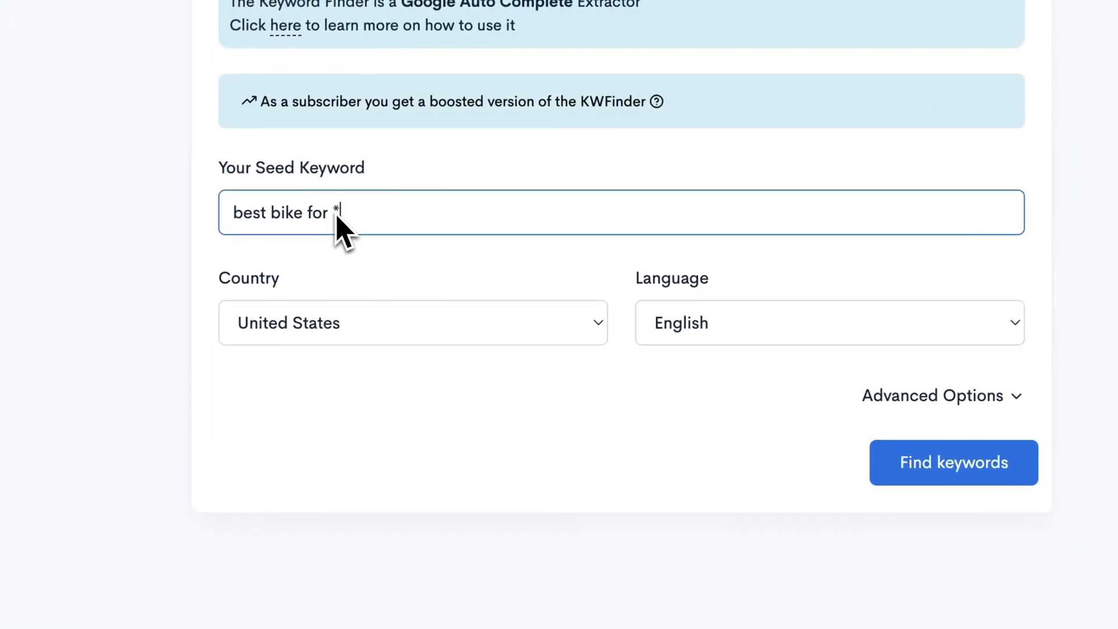
{"action": "left_click", "coordinate": [961, 465]}
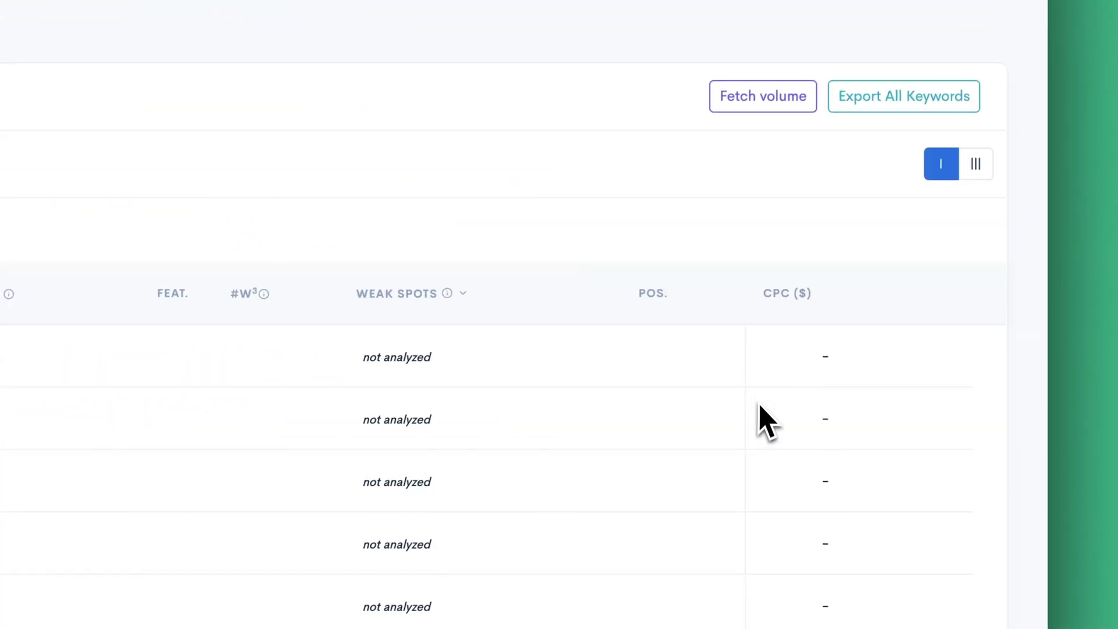
{"action": "scroll", "coordinate": [759, 418], "scroll_direction": "down", "scroll_amount": 3}
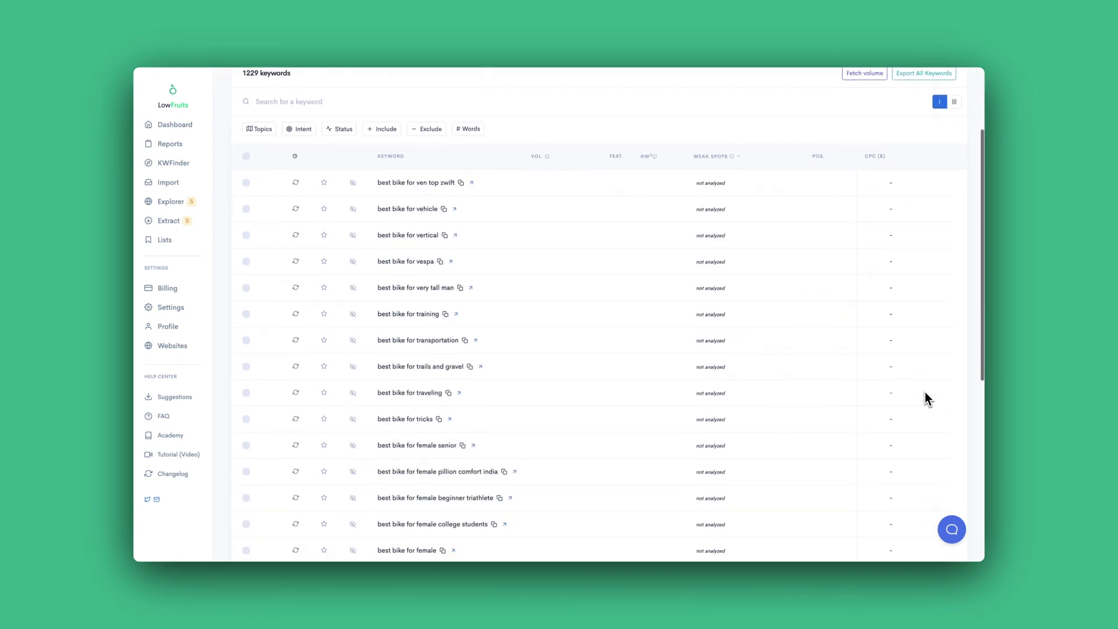
{"action": "scroll", "coordinate": [924, 392], "scroll_direction": "down", "scroll_amount": 5}
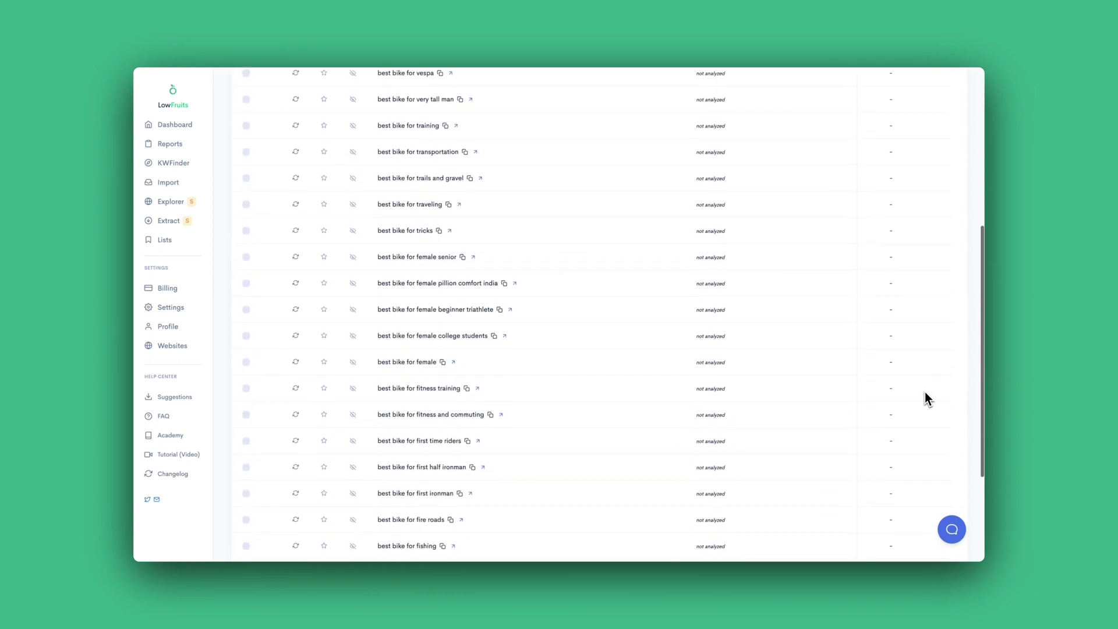
{"action": "scroll", "coordinate": [925, 392], "scroll_direction": "down", "scroll_amount": 3}
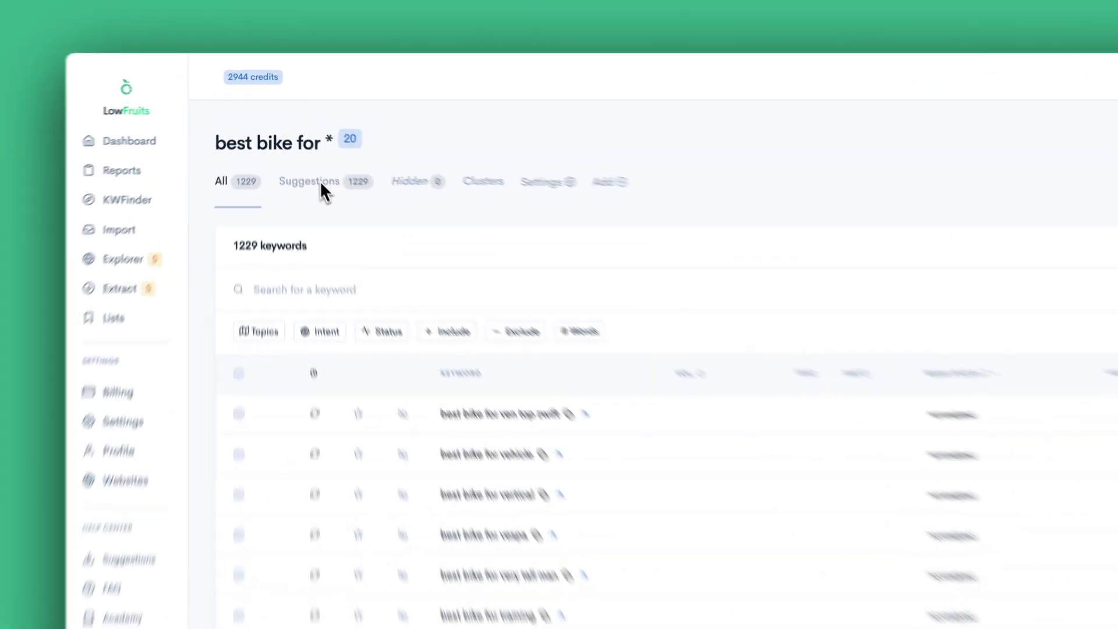
{"action": "left_click", "coordinate": [314, 182]}
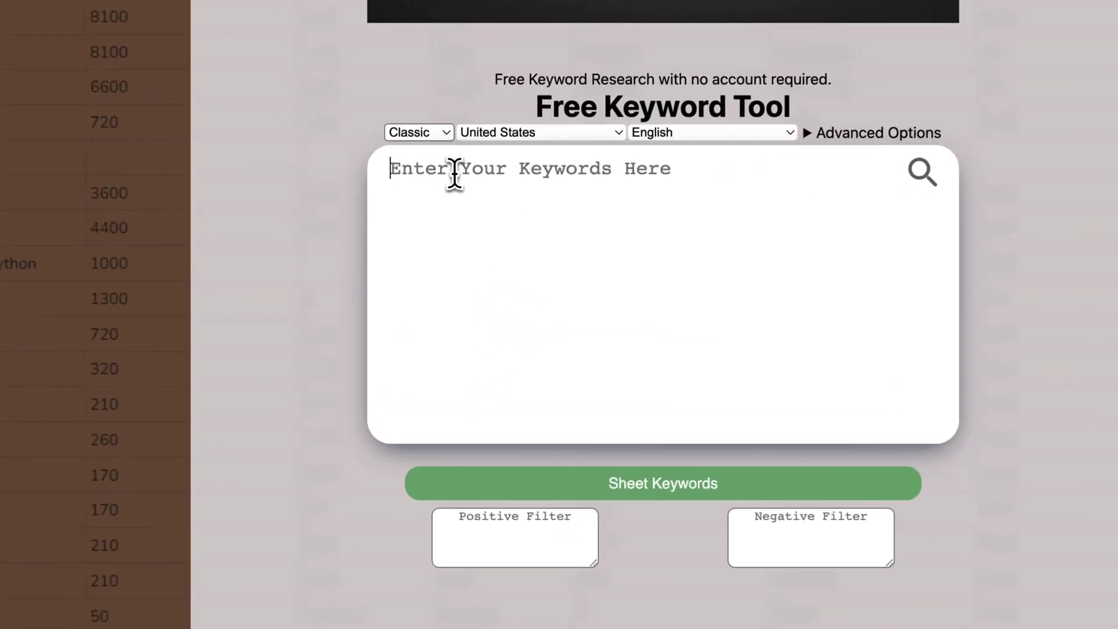
Step: Generate Keyword Sheeter ideas for 'best bike for', stopping at 322 suggestions
{"action": "type", "text": "best bike for"}
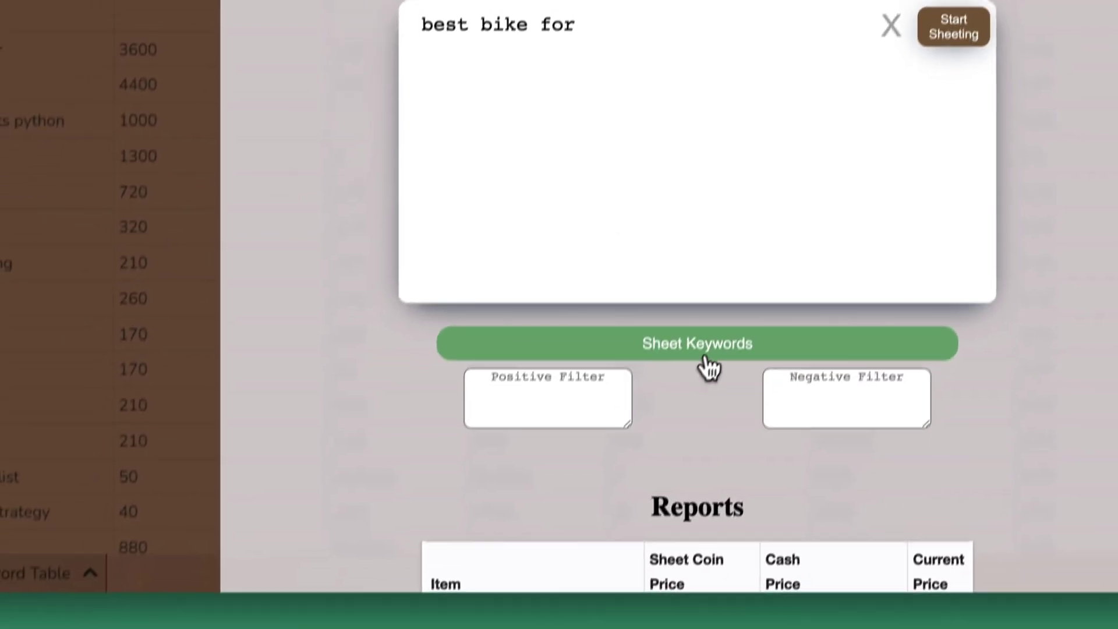
{"action": "left_click", "coordinate": [669, 489]}
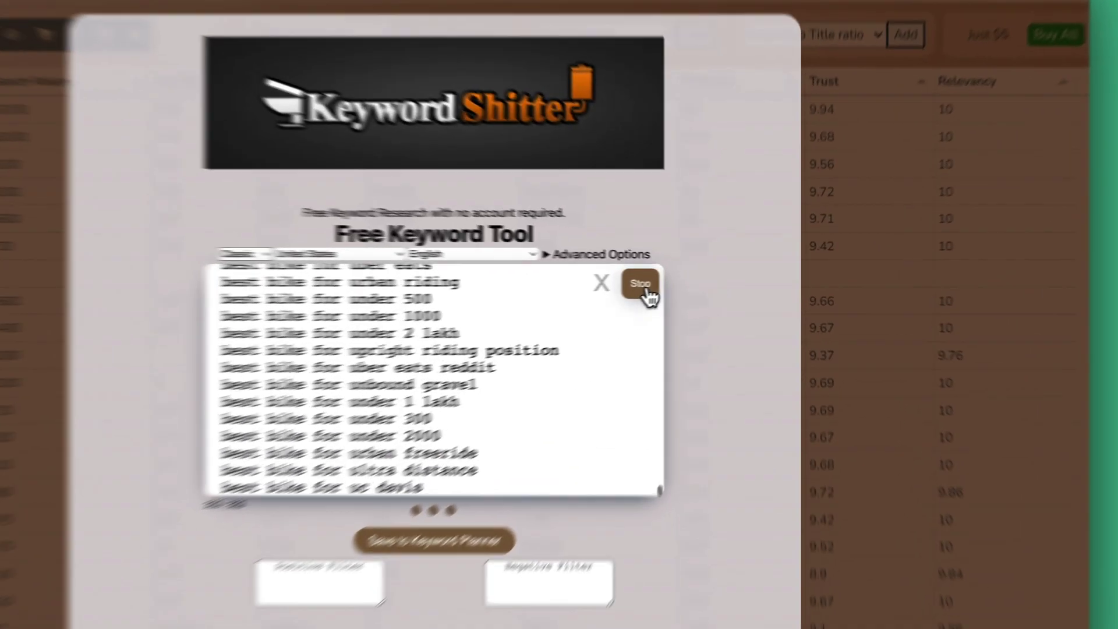
{"action": "left_click", "coordinate": [698, 285]}
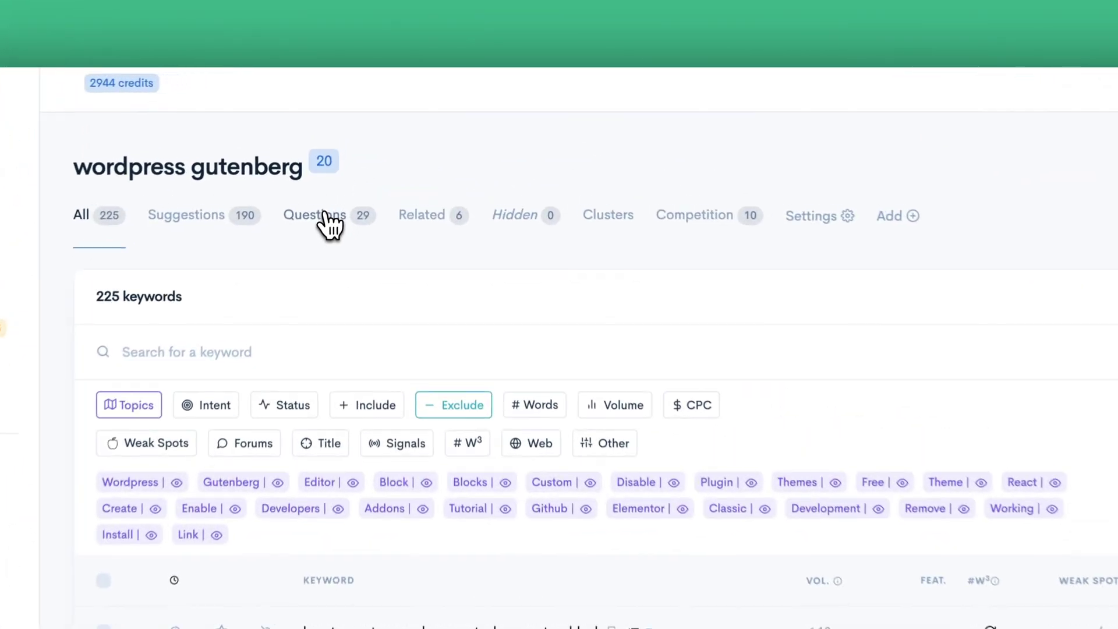
Step: Show the Questions view of the wordpress gutenberg report and scroll through its 29 keywords
{"action": "left_click", "coordinate": [357, 143]}
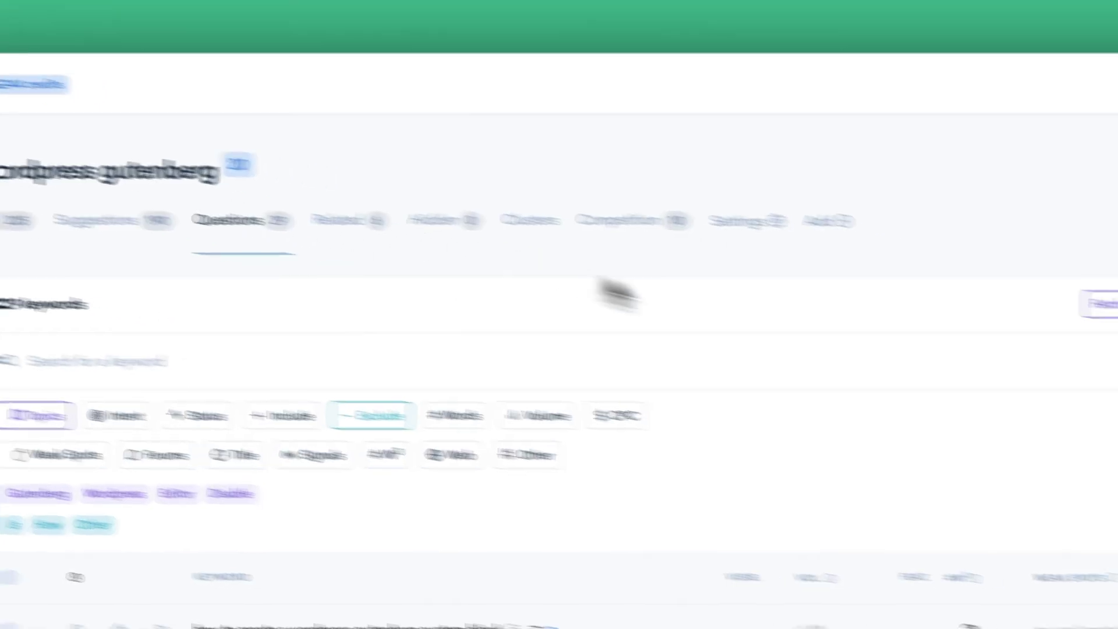
{"action": "scroll", "coordinate": [640, 303], "scroll_direction": "down", "scroll_amount": 2}
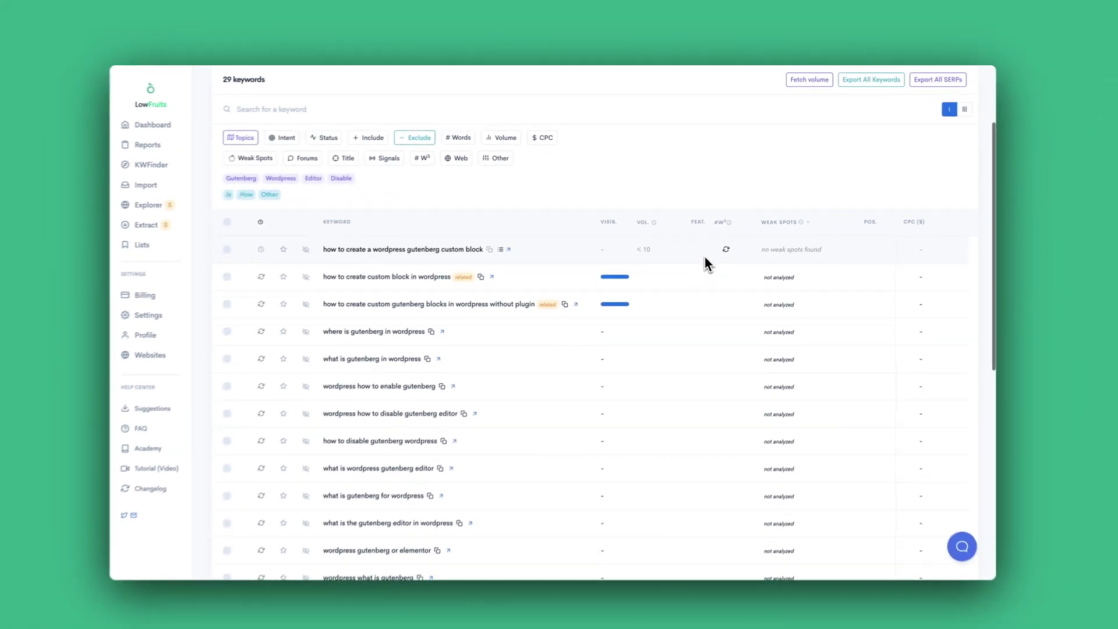
{"action": "scroll", "coordinate": [449, 289], "scroll_direction": "down", "scroll_amount": 1}
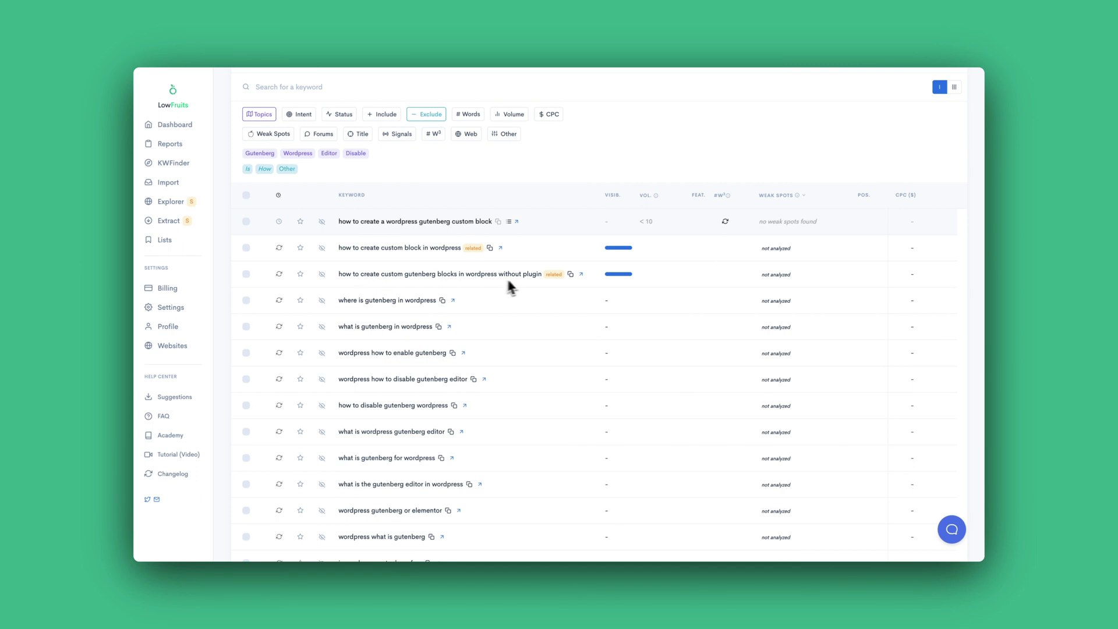
{"action": "scroll", "coordinate": [526, 285], "scroll_direction": "down", "scroll_amount": 2}
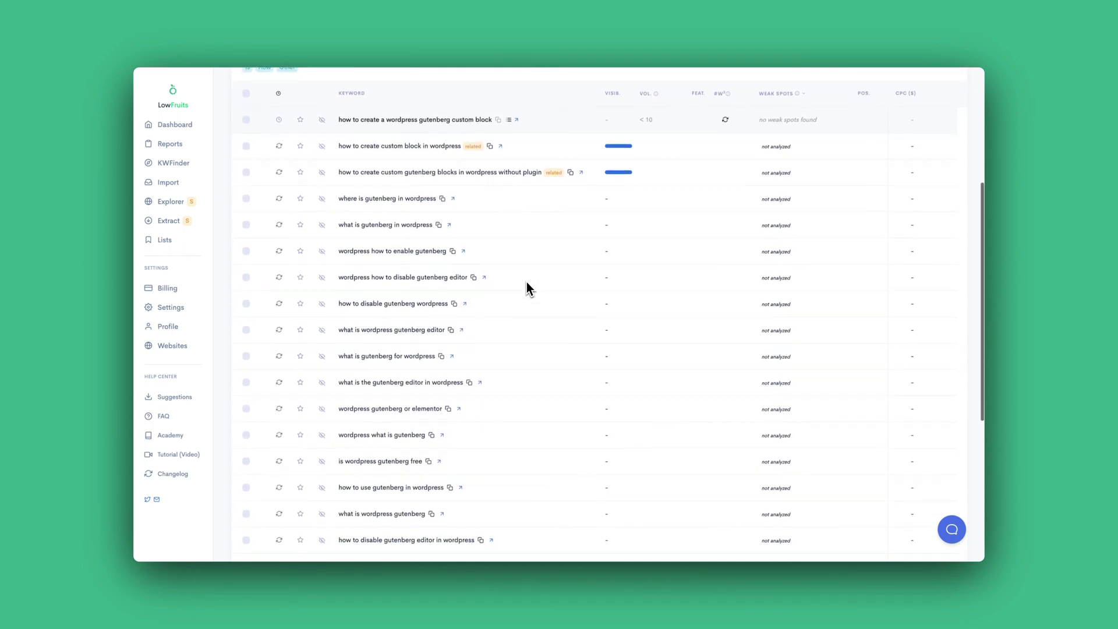
{"action": "scroll", "coordinate": [527, 285], "scroll_direction": "down", "scroll_amount": 1}
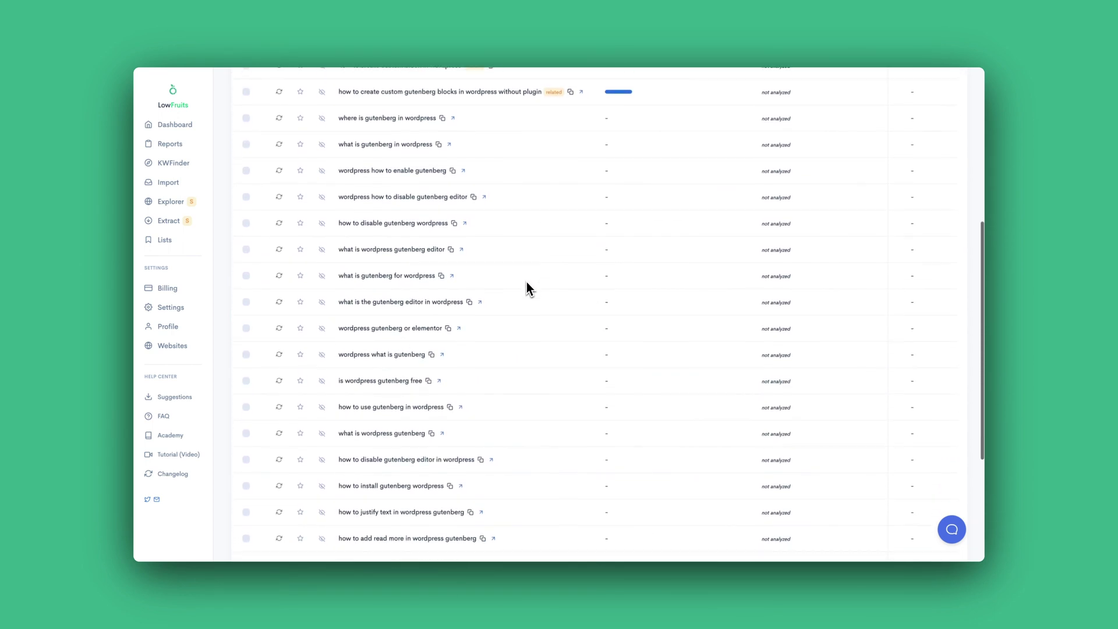
{"action": "scroll", "coordinate": [527, 285], "scroll_direction": "down", "scroll_amount": 2}
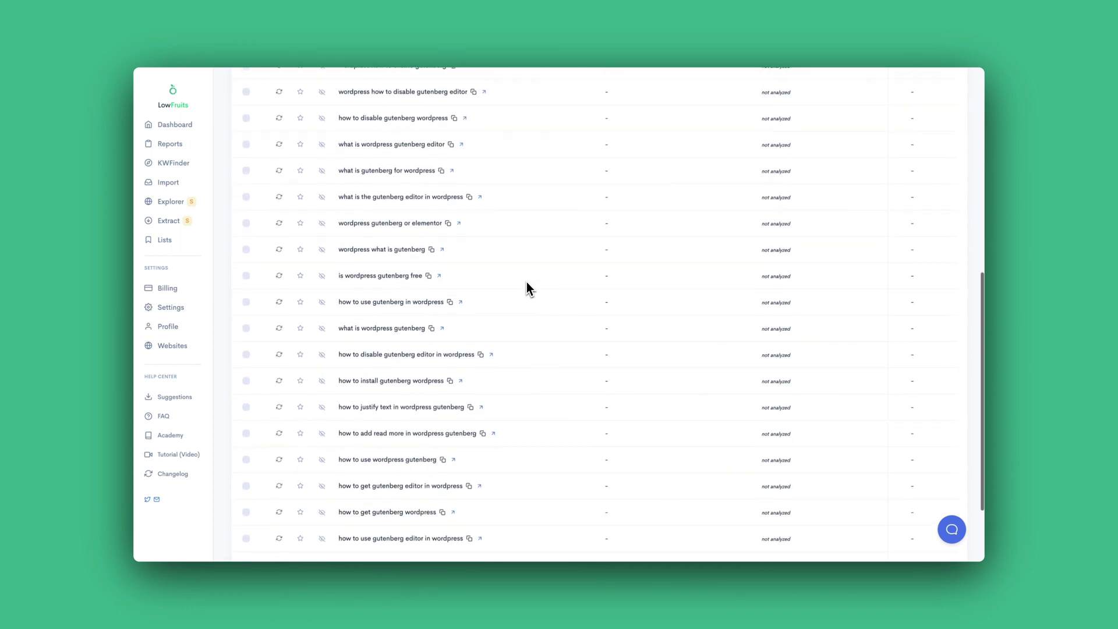
{"action": "scroll", "coordinate": [527, 286], "scroll_direction": "down", "scroll_amount": 1}
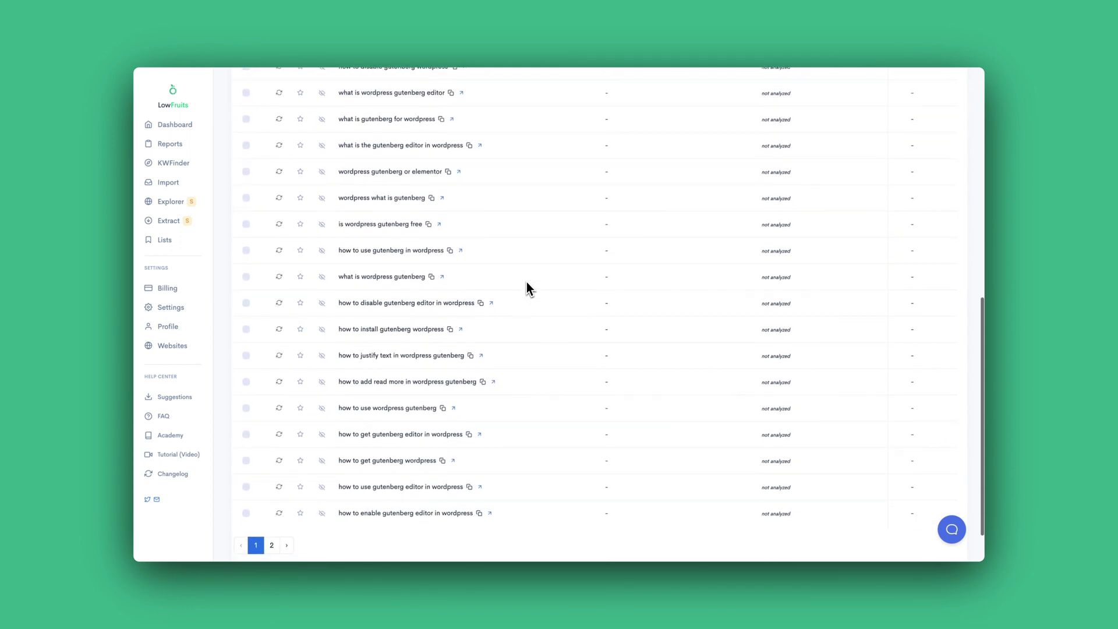
{"action": "scroll", "coordinate": [527, 285], "scroll_direction": "up", "scroll_amount": 1}
{"action": "scroll", "coordinate": [526, 286], "scroll_direction": "down", "scroll_amount": 1}
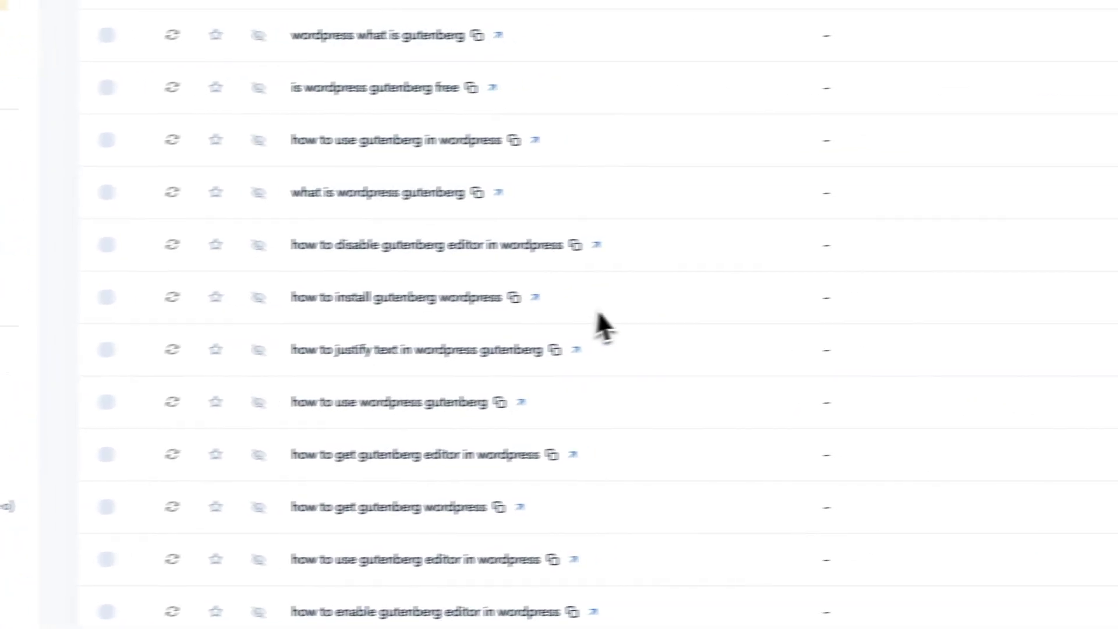
Step: Scroll the Questions table while 'how to add read more in wordpress gutenberg' is analyzed, reaching 34 questions
{"action": "scroll", "coordinate": [543, 316], "scroll_direction": "up", "scroll_amount": 10}
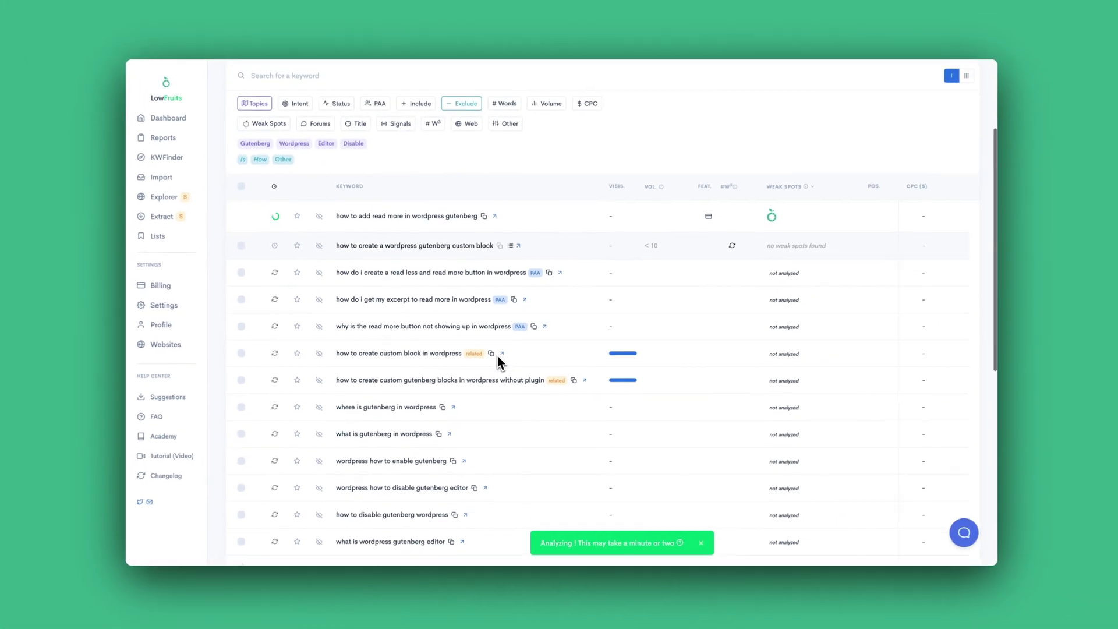
{"action": "scroll", "coordinate": [496, 357], "scroll_direction": "up", "scroll_amount": 3}
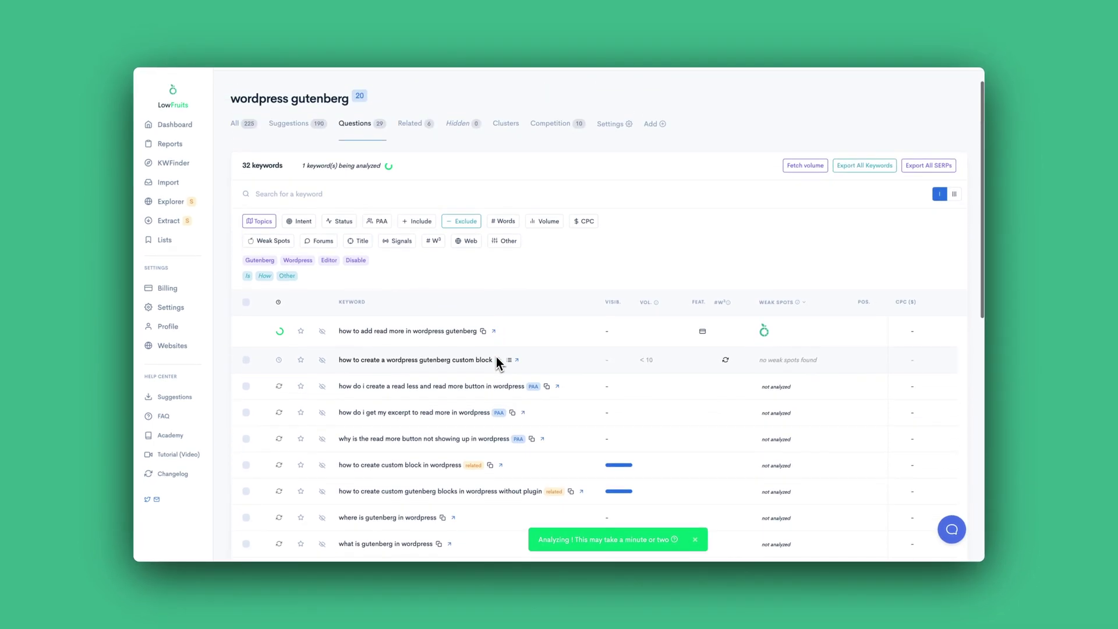
{"action": "scroll", "coordinate": [496, 356], "scroll_direction": "up", "scroll_amount": 1}
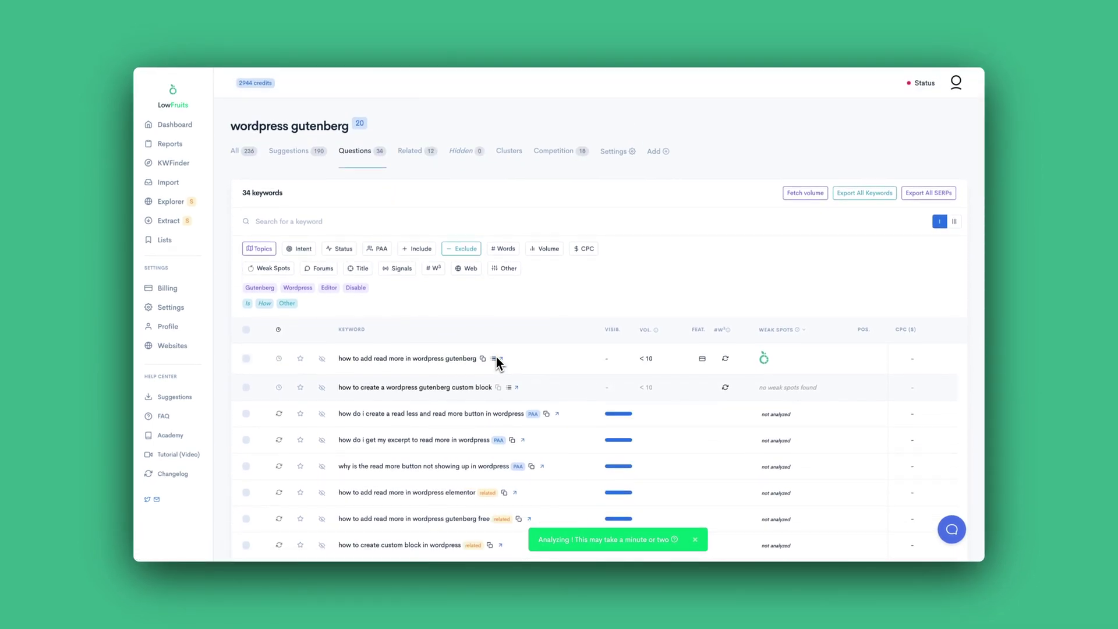
{"action": "scroll", "coordinate": [511, 330], "scroll_direction": "down", "scroll_amount": 1}
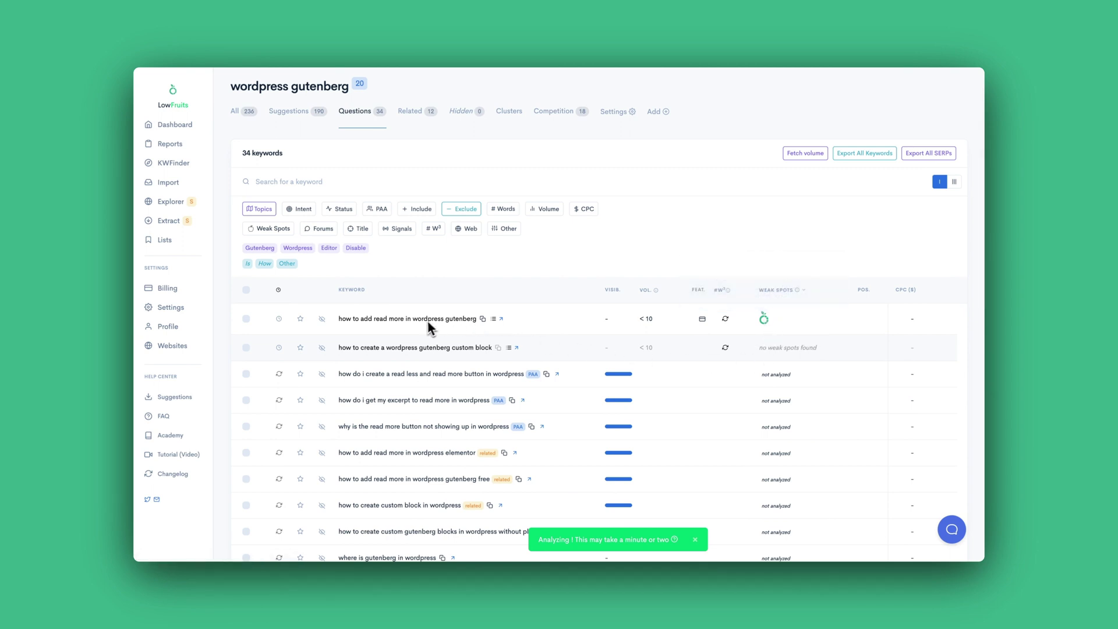
{"action": "scroll", "coordinate": [428, 329], "scroll_direction": "down", "scroll_amount": 1}
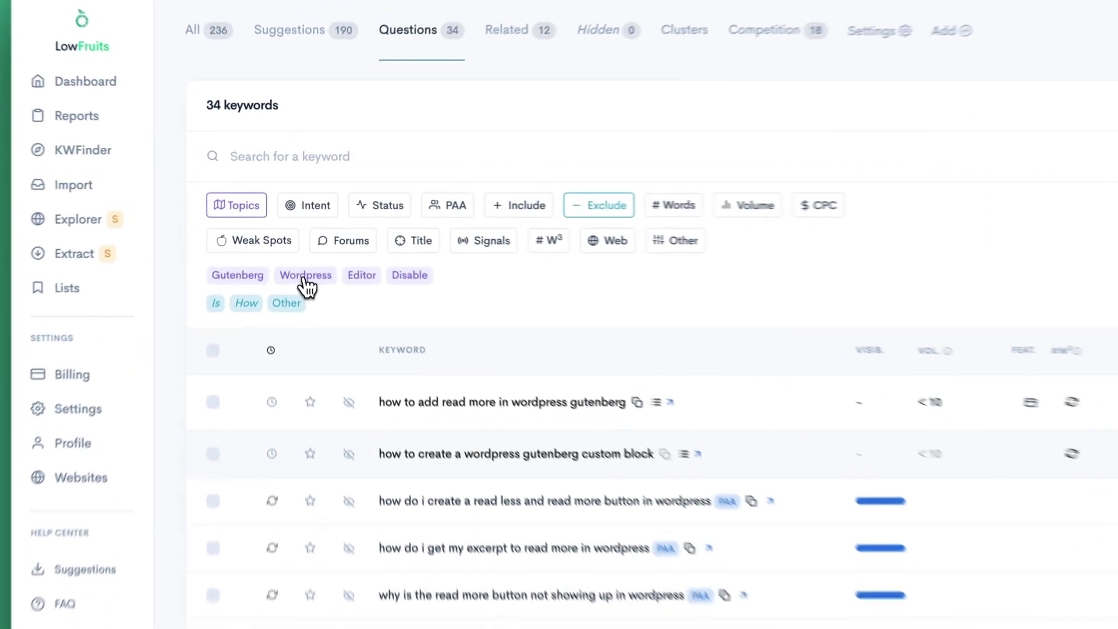
Step: Apply the Wordpress topic chip to the question keywords and scroll the filtered table
{"action": "left_click", "coordinate": [298, 233]}
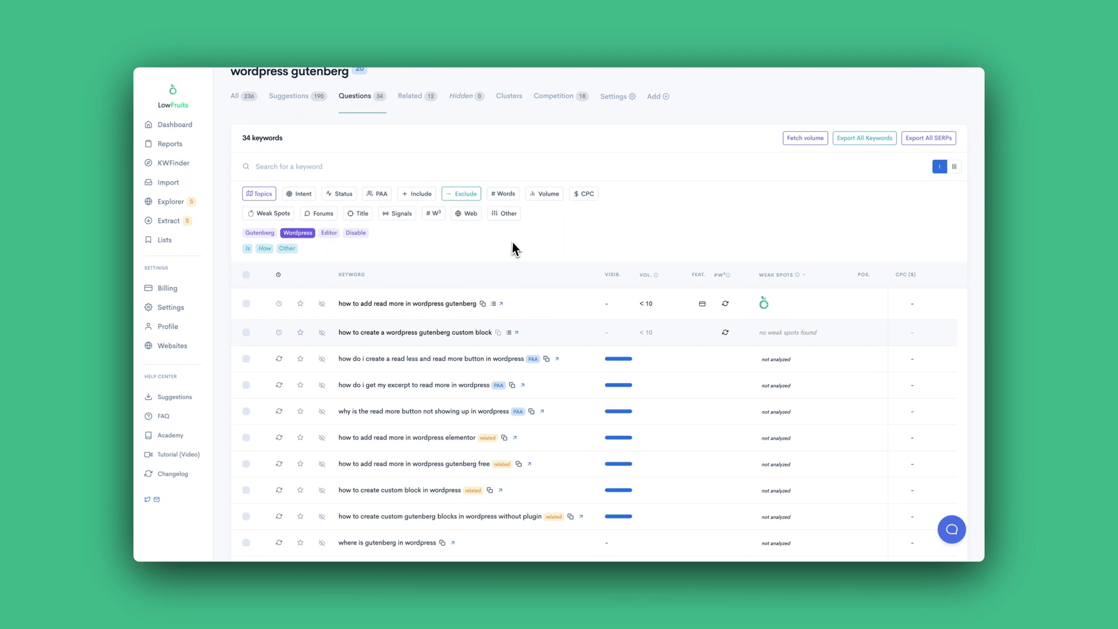
{"action": "scroll", "coordinate": [513, 243], "scroll_direction": "down", "scroll_amount": 1}
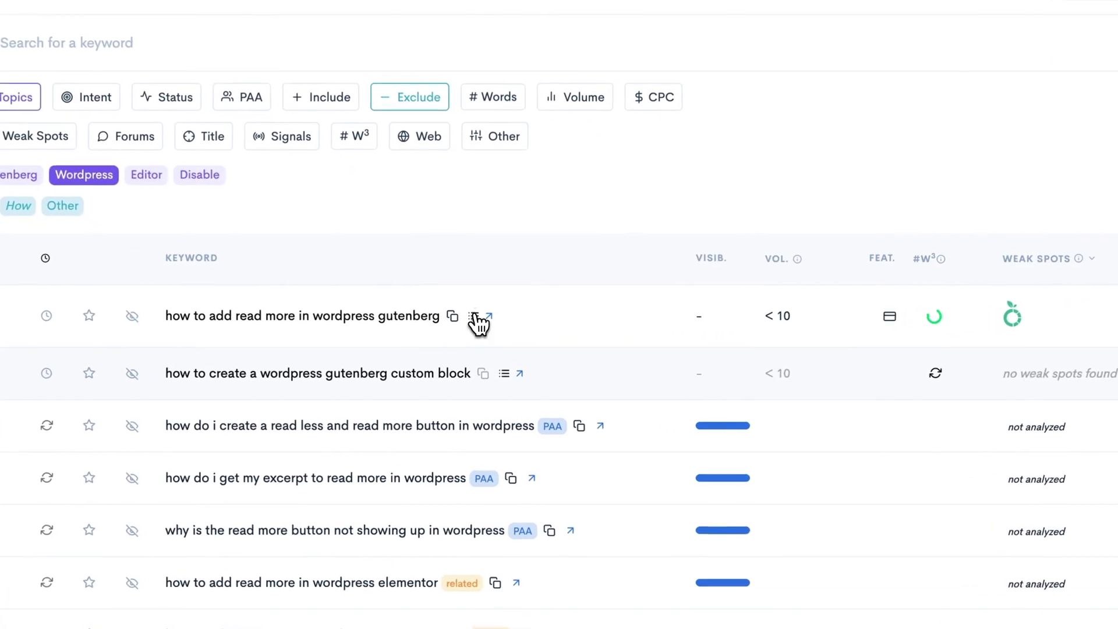
{"action": "left_click", "coordinate": [494, 359]}
{"action": "scroll", "coordinate": [475, 318], "scroll_direction": "down", "scroll_amount": 3}
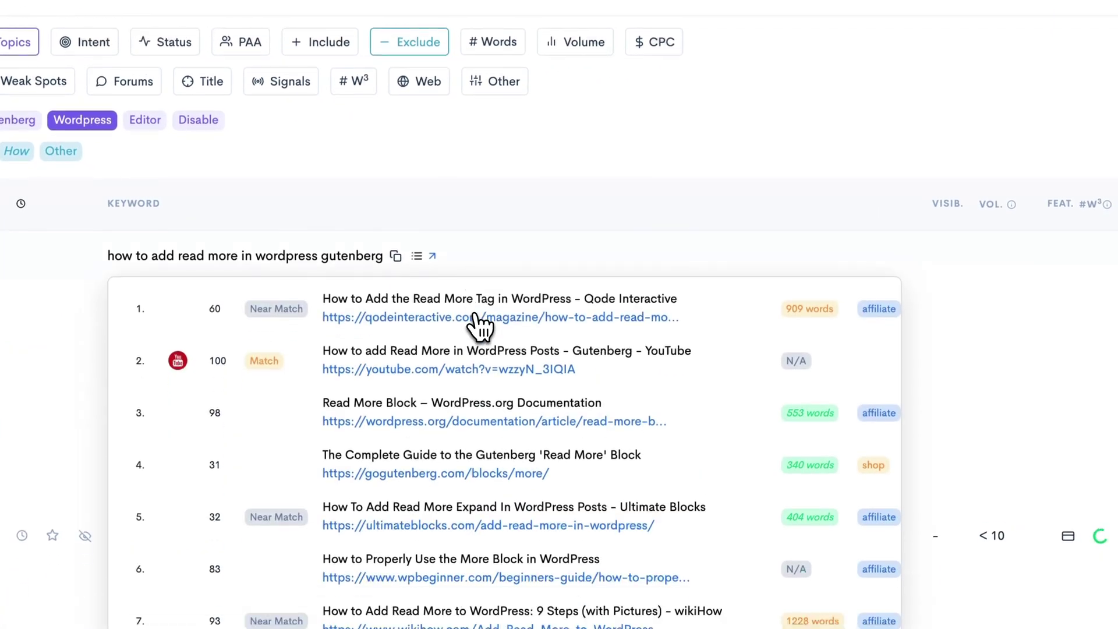
{"action": "scroll", "coordinate": [477, 315], "scroll_direction": "right", "scroll_amount": 1}
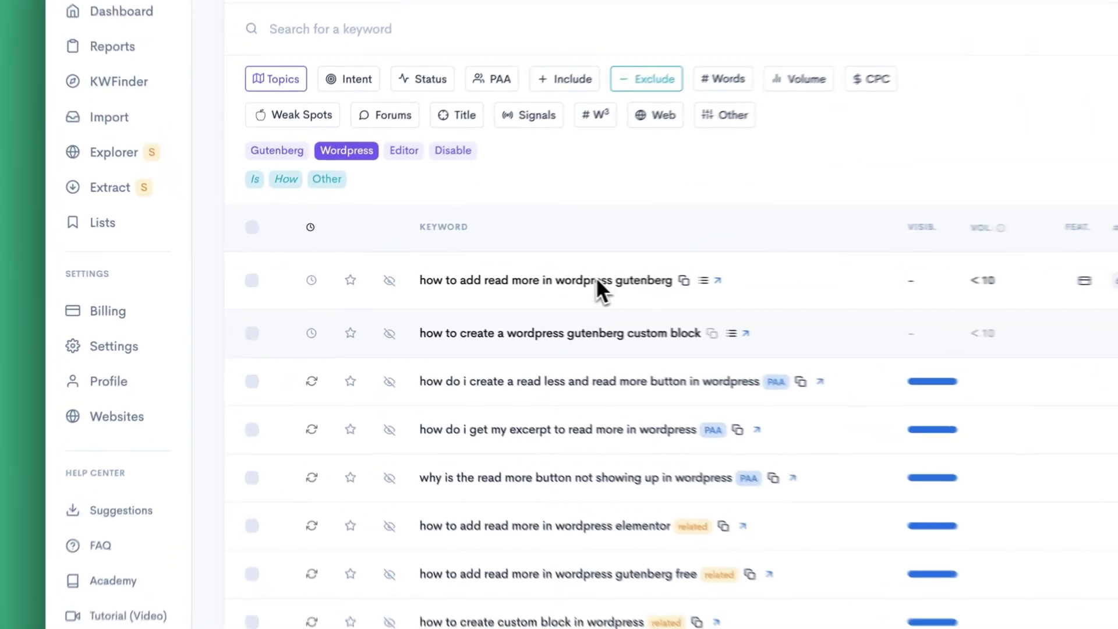
{"action": "left_click", "coordinate": [596, 280]}
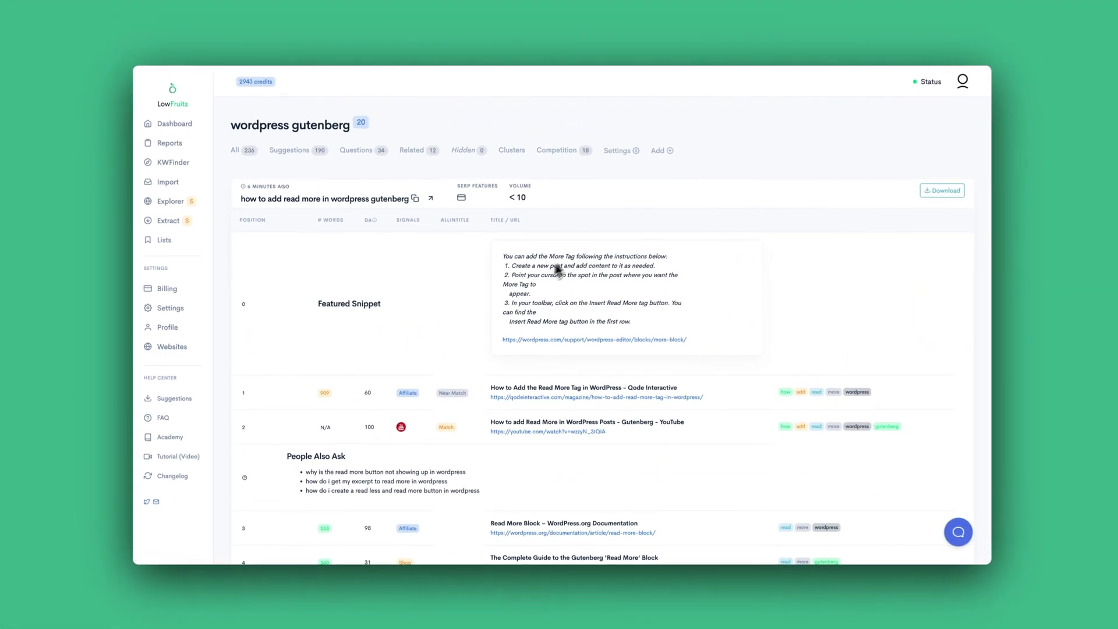
{"action": "scroll", "coordinate": [473, 314], "scroll_direction": "down", "scroll_amount": 3}
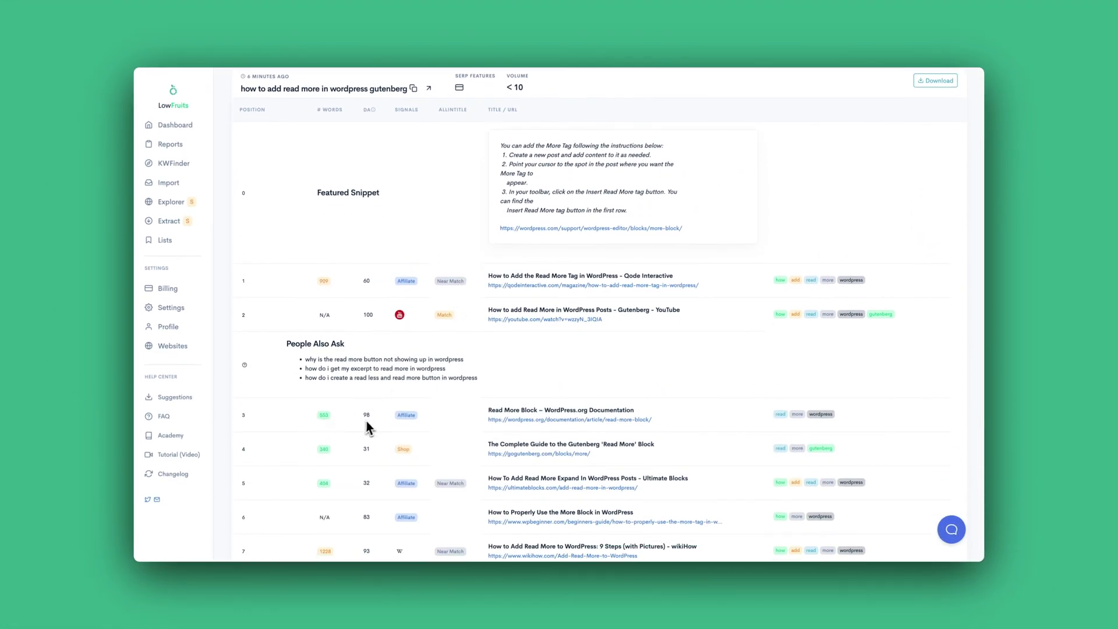
{"action": "scroll", "coordinate": [368, 428], "scroll_direction": "up", "scroll_amount": 2}
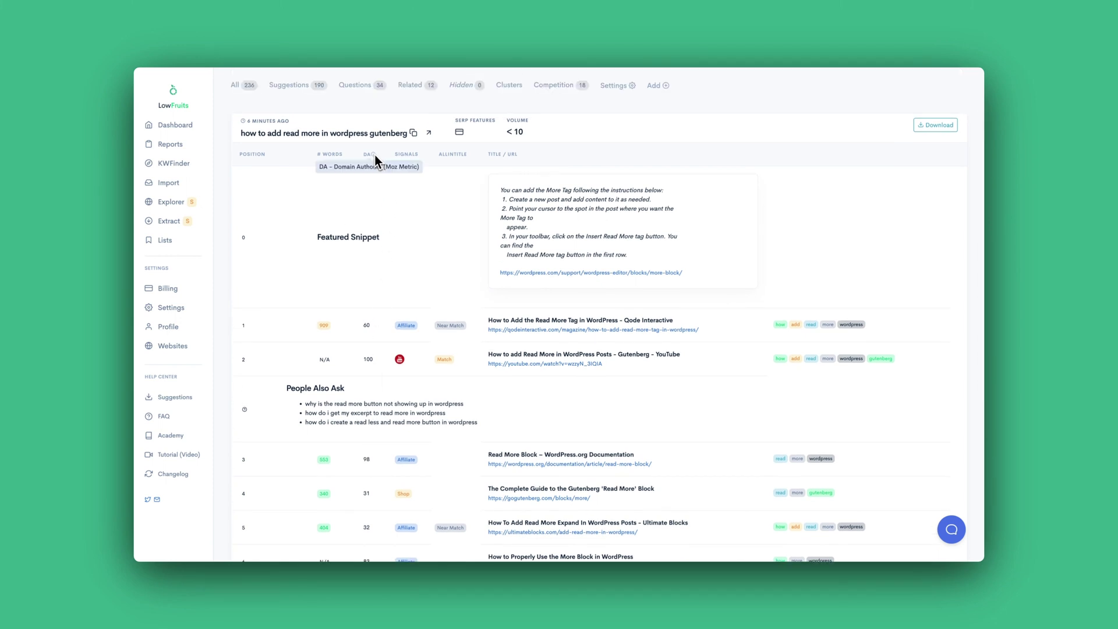
{"action": "scroll", "coordinate": [371, 233], "scroll_direction": "down", "scroll_amount": 8}
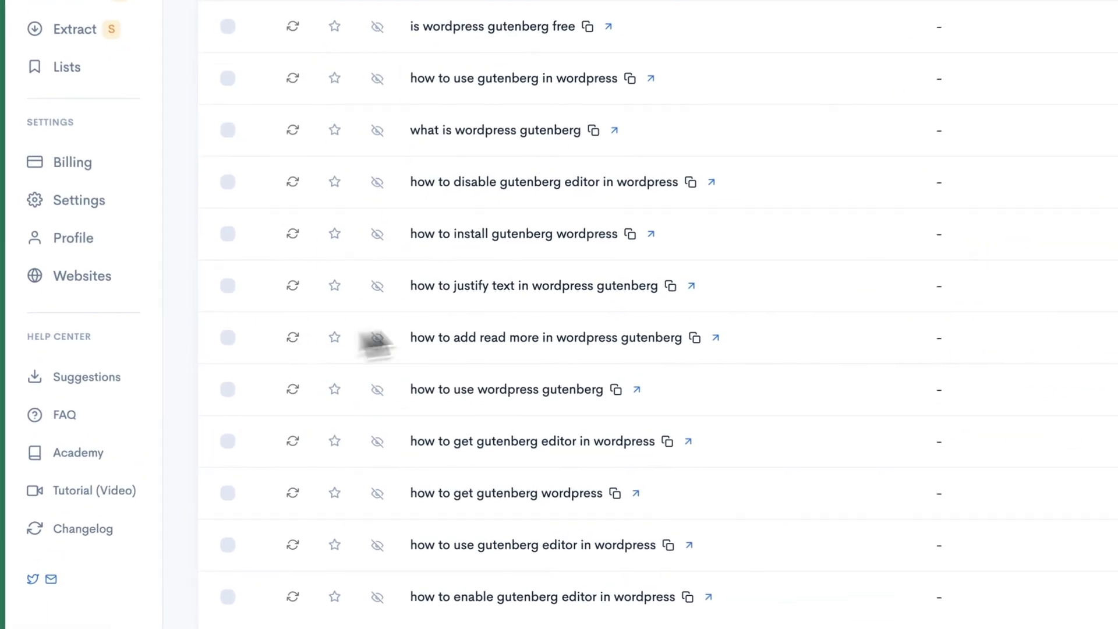
Step: Scroll back up the 34-keyword report's table
{"action": "scroll", "coordinate": [728, 316], "scroll_direction": "up", "scroll_amount": 8}
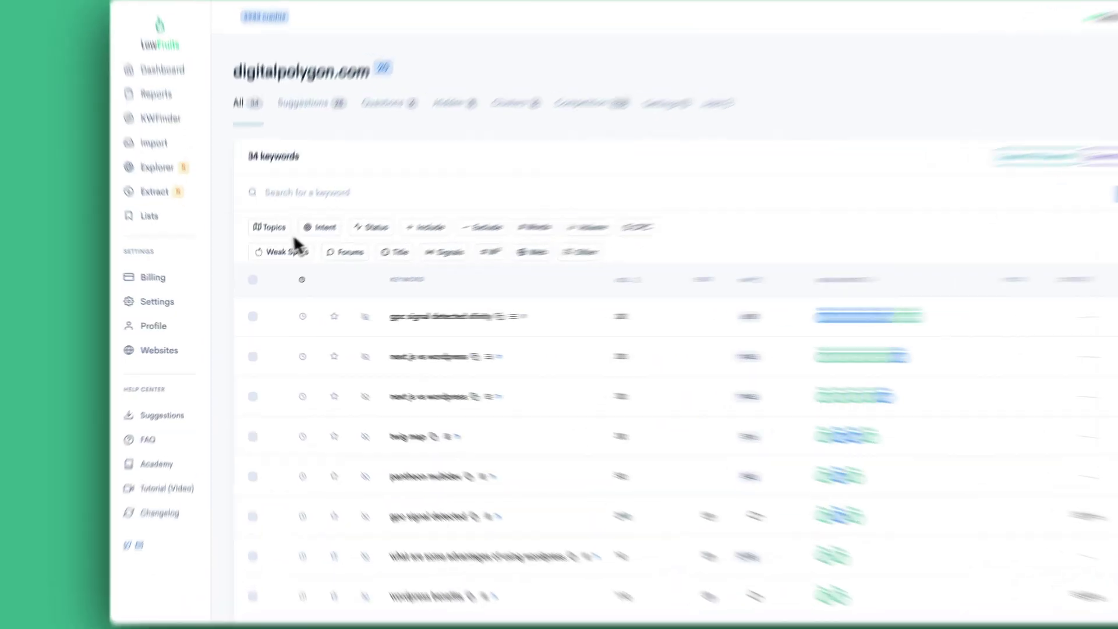
Step: Filter the report to the Wordpress topic and set the Intent and Status filters
{"action": "left_click", "coordinate": [274, 228]}
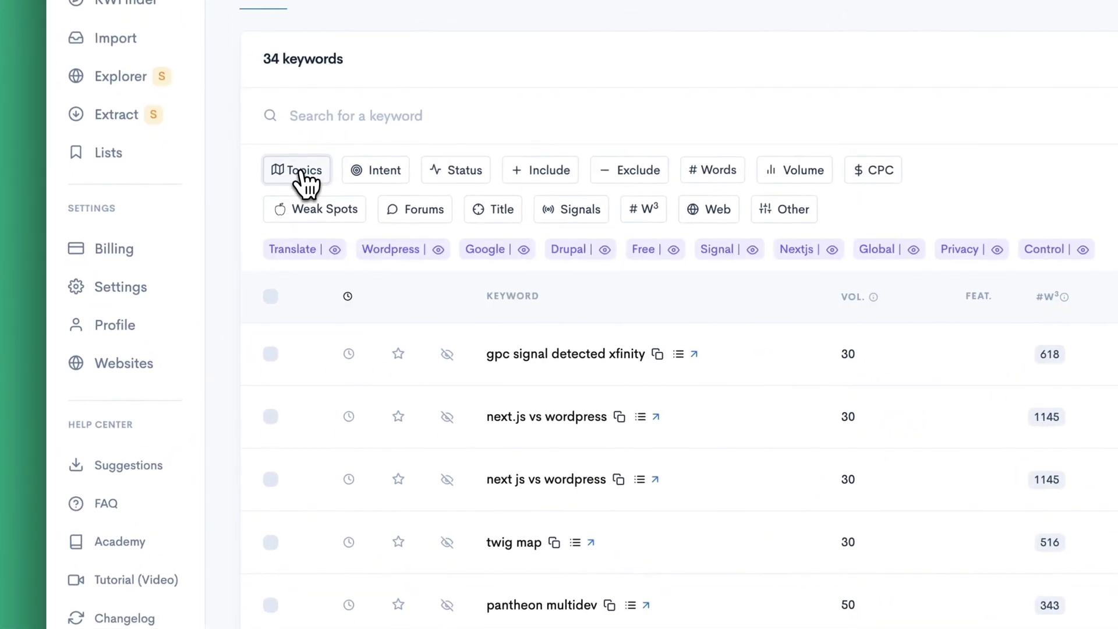
{"action": "left_click", "coordinate": [400, 254]}
{"action": "left_click", "coordinate": [385, 170]}
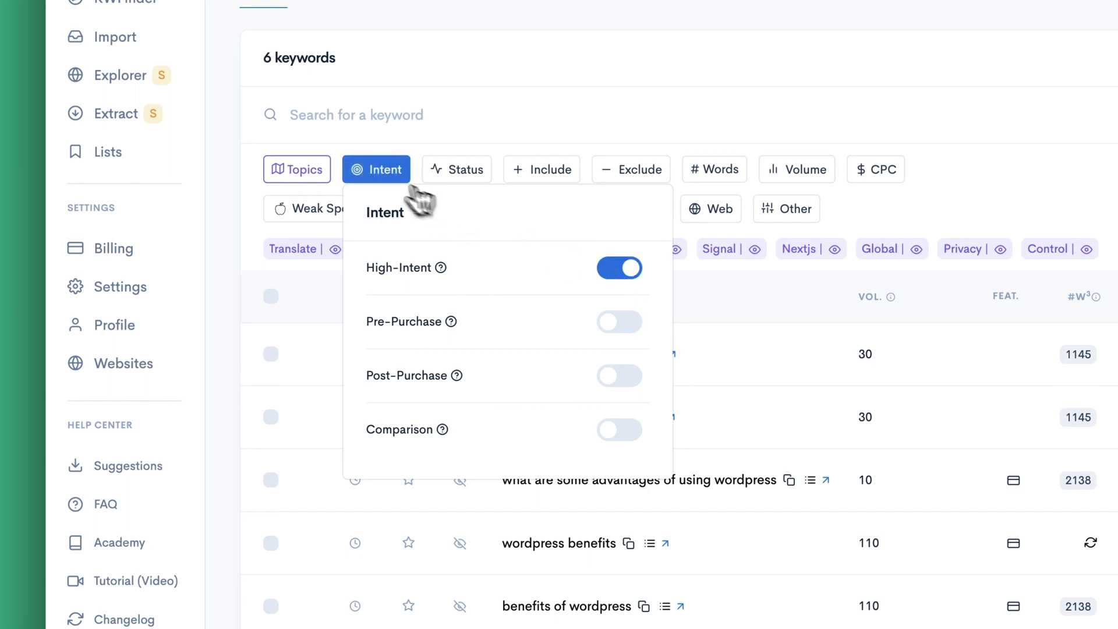
{"action": "left_click", "coordinate": [466, 175]}
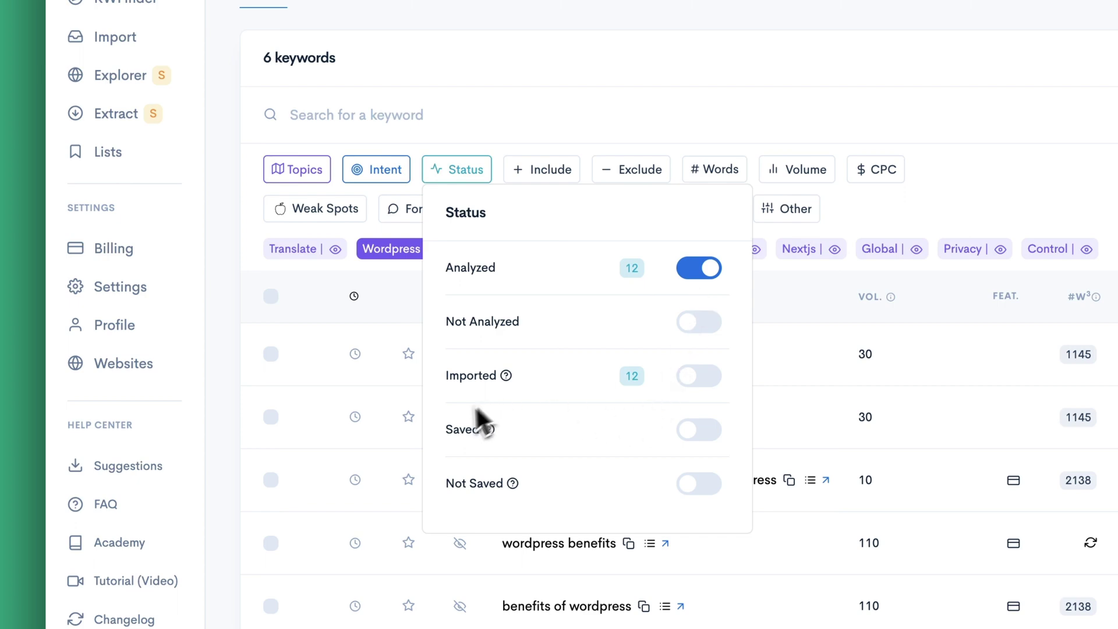
Step: Require the word 'wordpres' in keywords and enter a 0–3000 word count range
{"action": "left_click", "coordinate": [547, 175]}
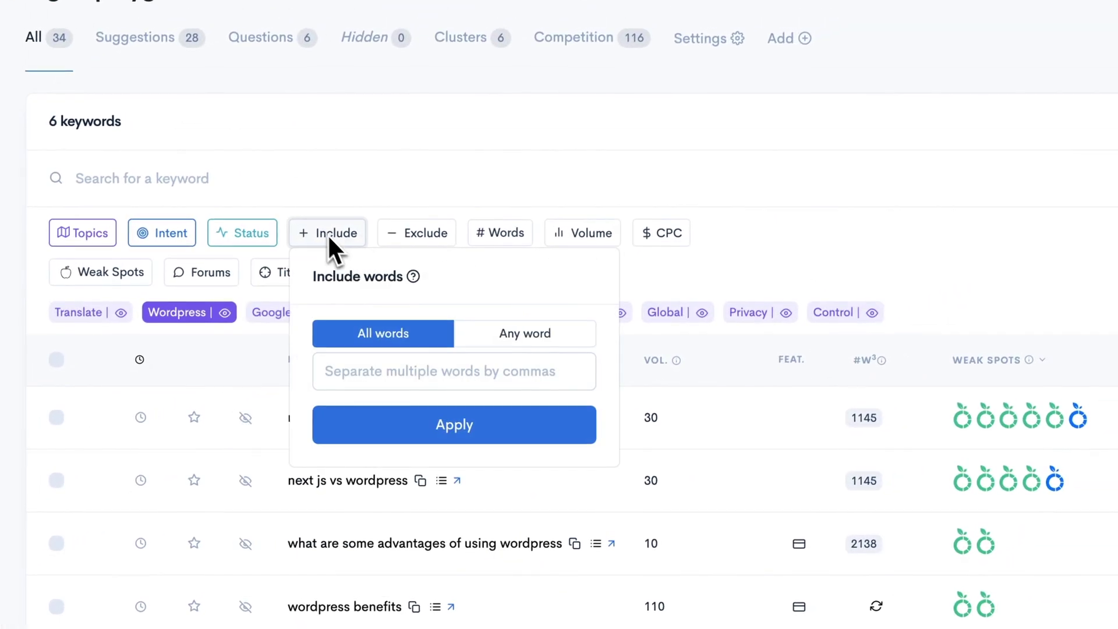
{"action": "type", "text": "wordpress"}
{"action": "left_click", "coordinate": [502, 433]}
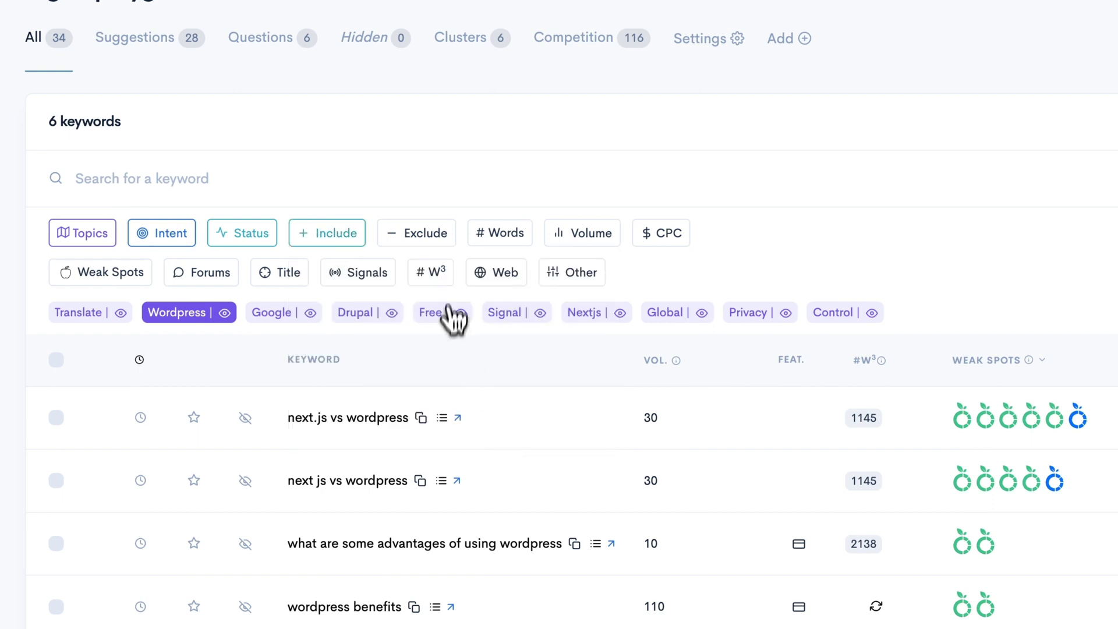
{"action": "left_click", "coordinate": [513, 240]}
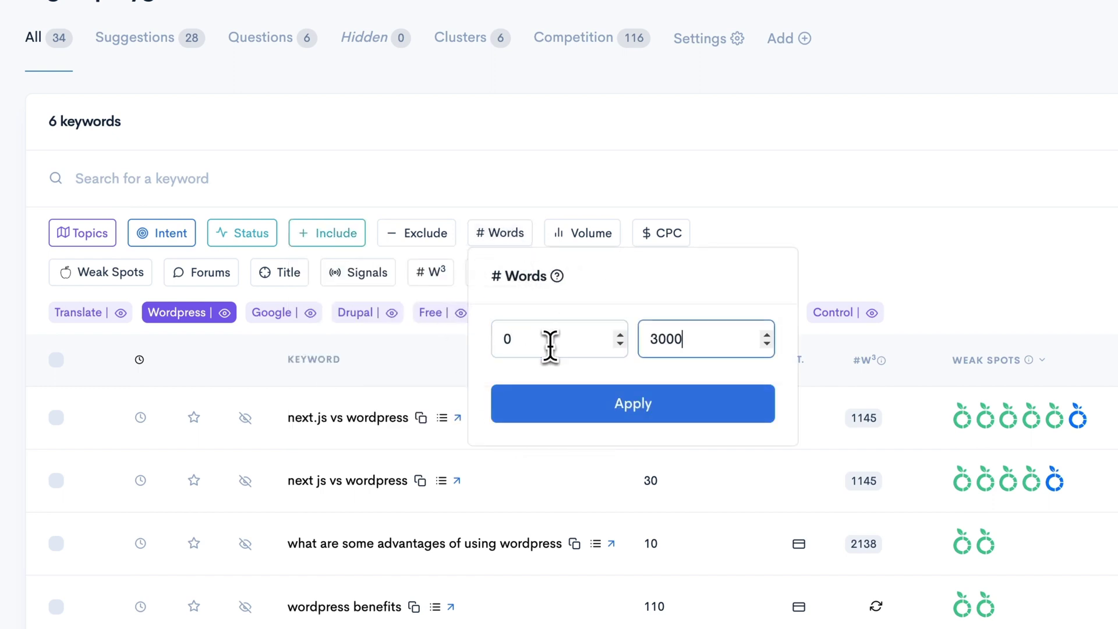
Step: Cap the word count at 3000 and set the minimum search volume to 20
{"action": "left_click", "coordinate": [636, 396]}
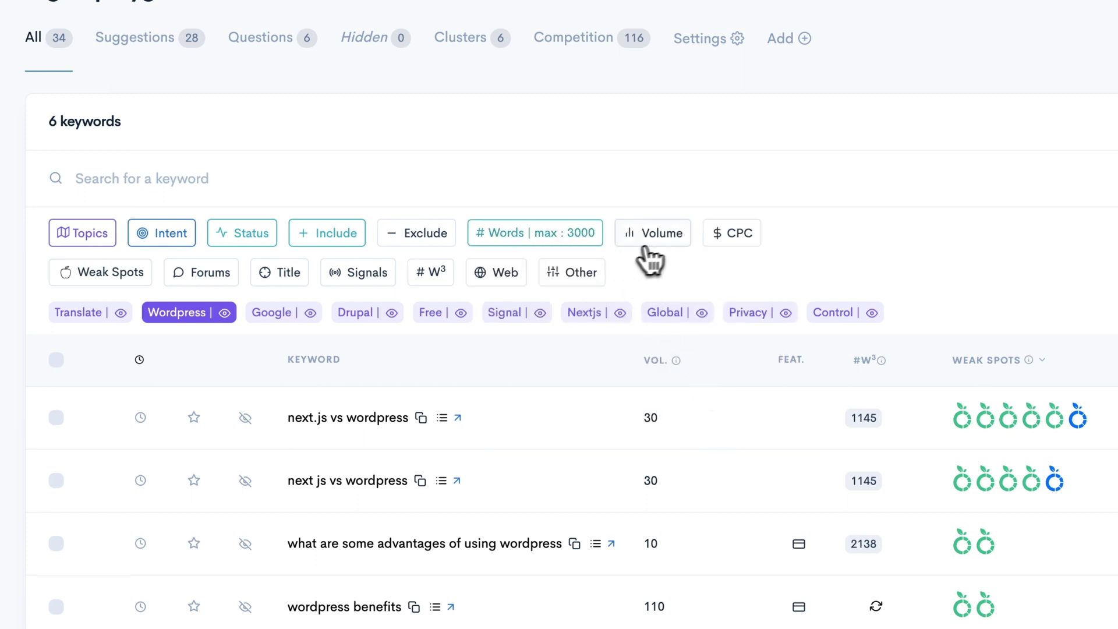
{"action": "left_click", "coordinate": [662, 233]}
{"action": "left_click", "coordinate": [696, 345]}
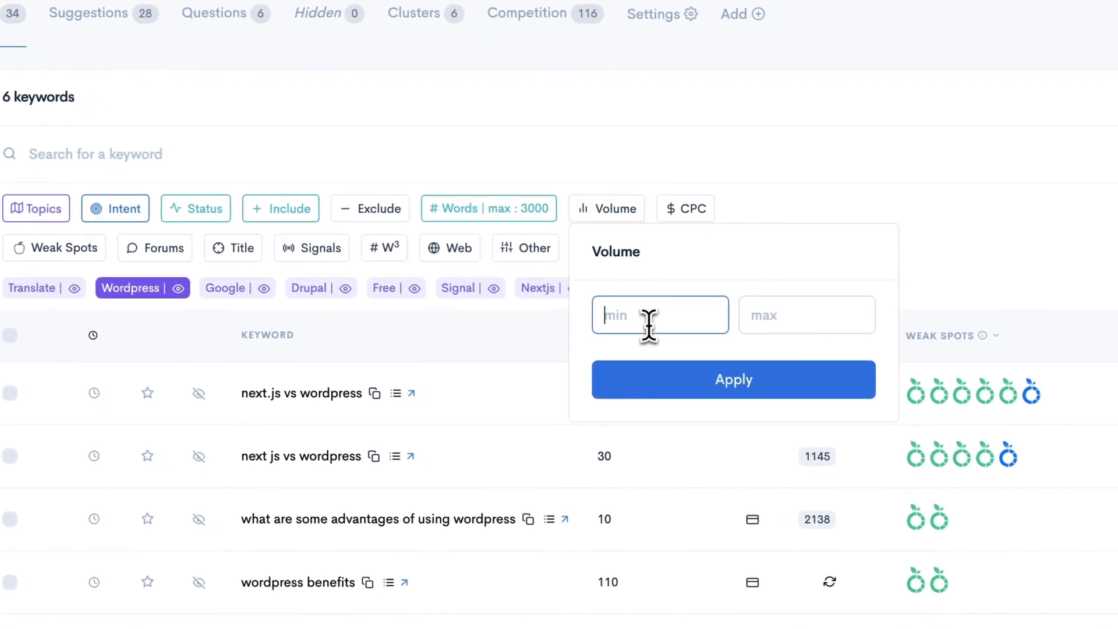
{"action": "type", "text": "20"}
{"action": "left_click", "coordinate": [717, 379]}
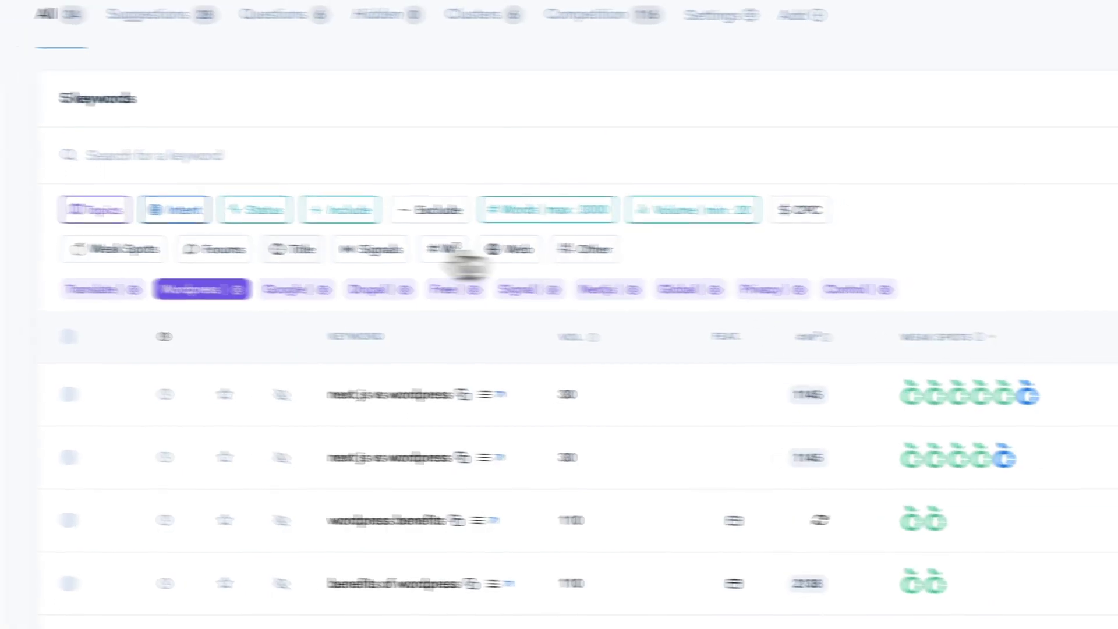
Step: Add the weak-spot-in-top-10 filter and review the SERP signals and extra filters
{"action": "left_click", "coordinate": [117, 248]}
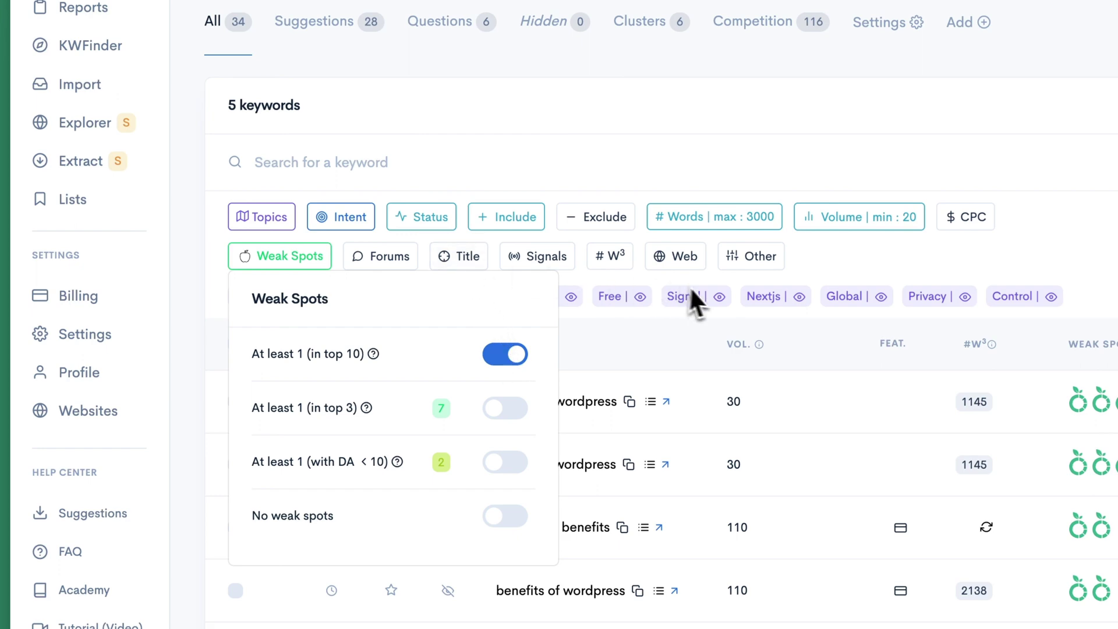
{"action": "left_click", "coordinate": [527, 257]}
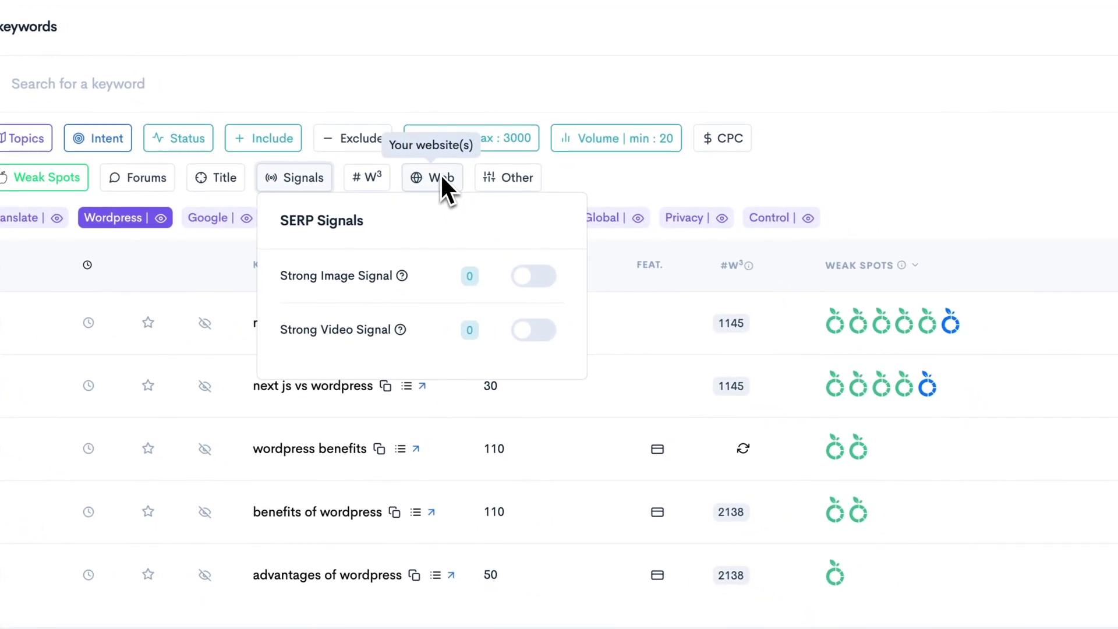
{"action": "left_click", "coordinate": [513, 182]}
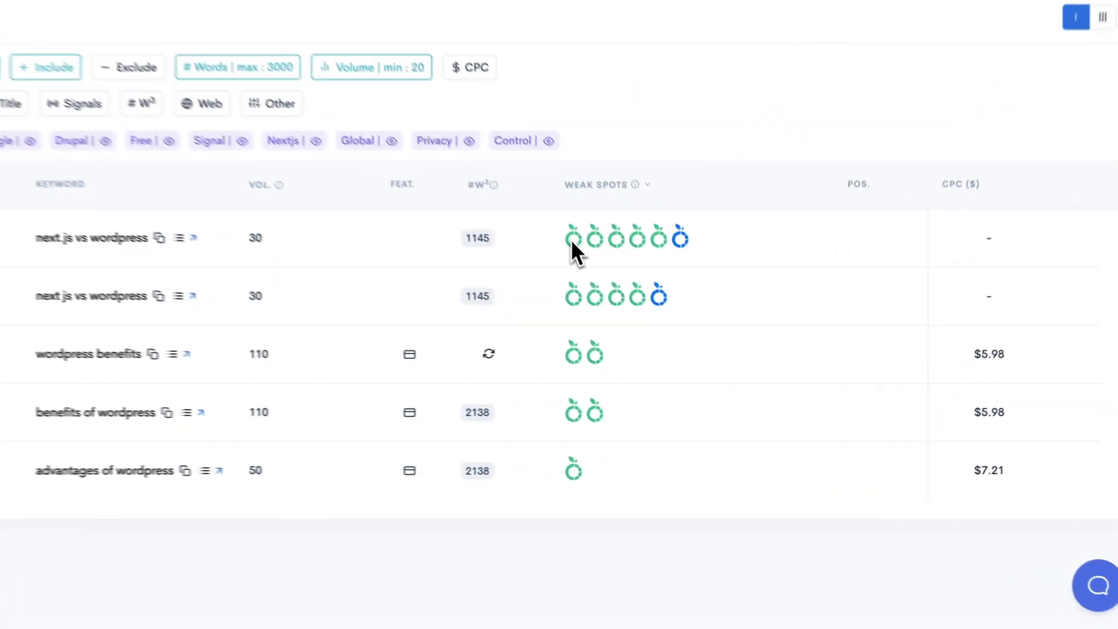
Step: Inspect each weak-spot ranking page's position and DA for the 5 filtered keywords
{"action": "mouse_move", "coordinate": [592, 245]}
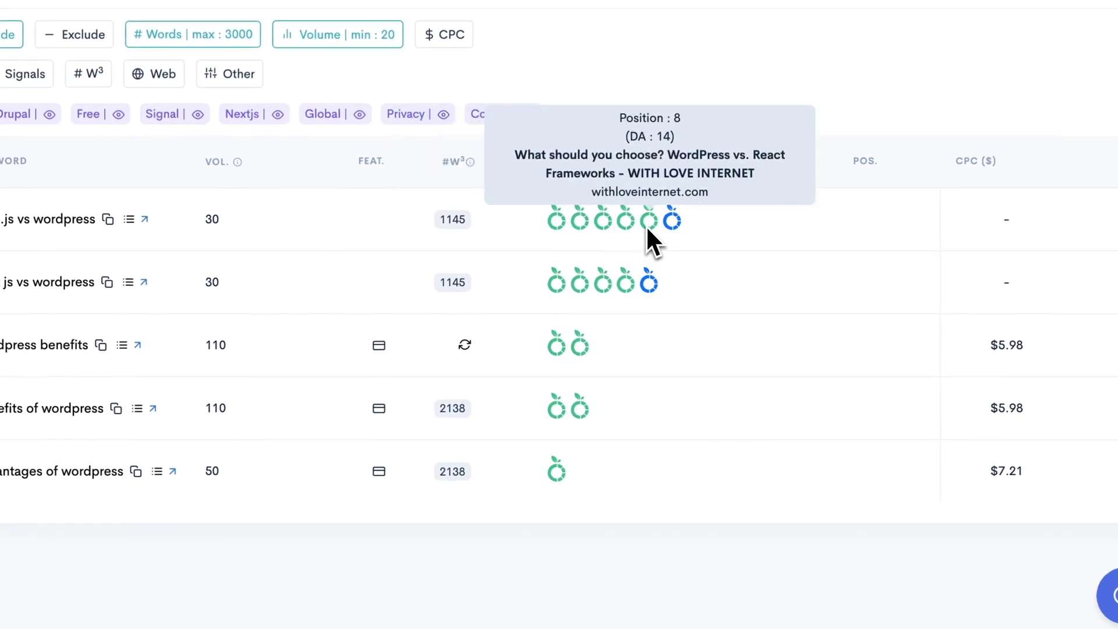
{"action": "mouse_move", "coordinate": [609, 283]}
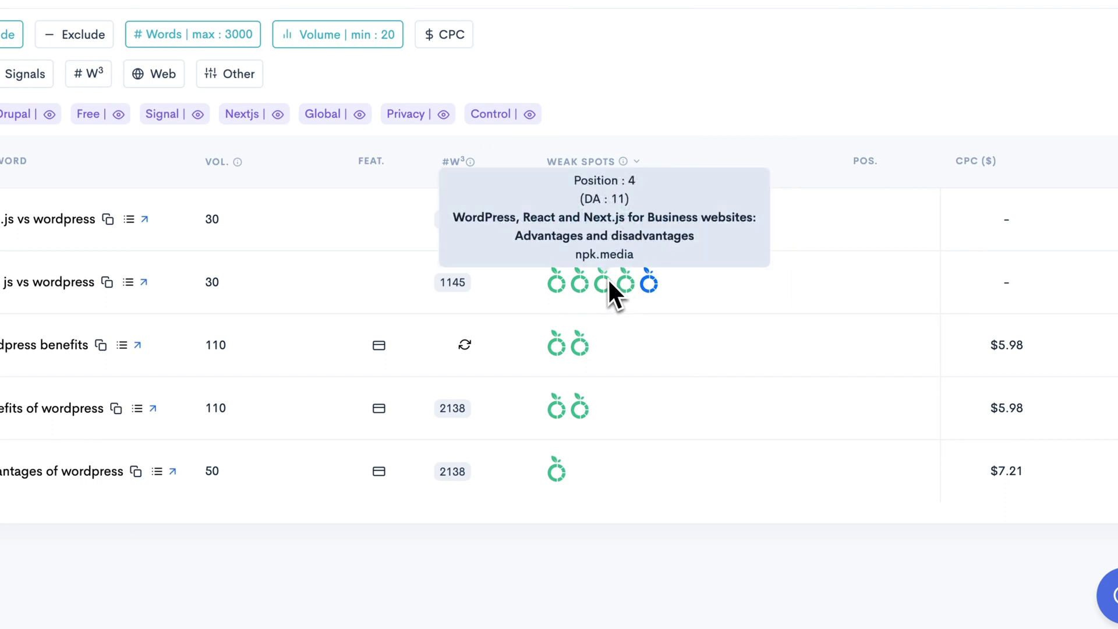
{"action": "mouse_move", "coordinate": [564, 283]}
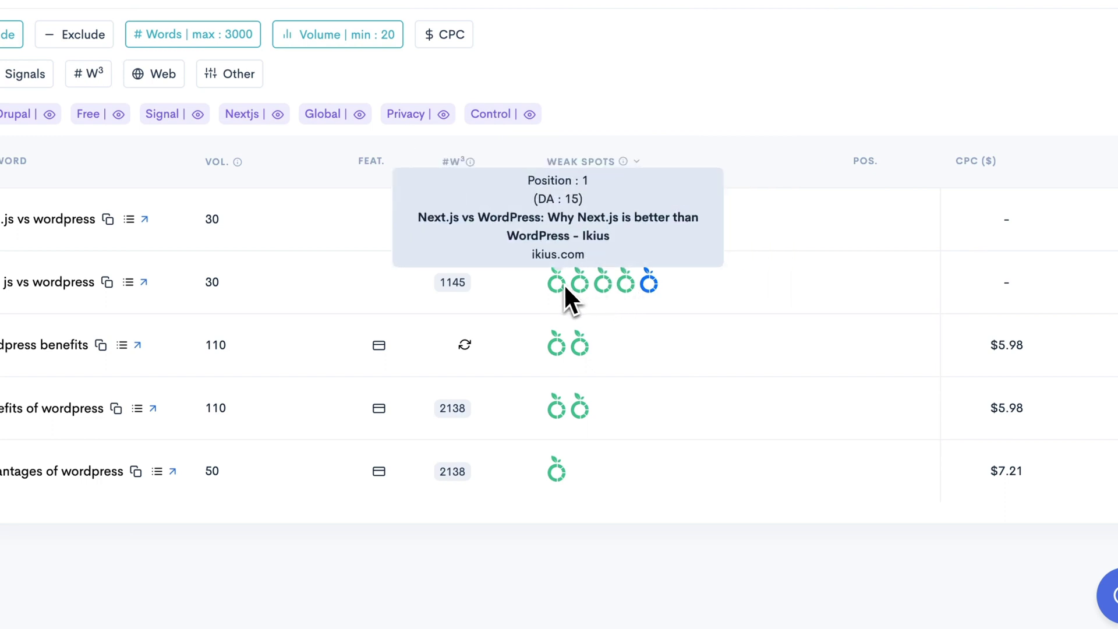
{"action": "mouse_move", "coordinate": [555, 345]}
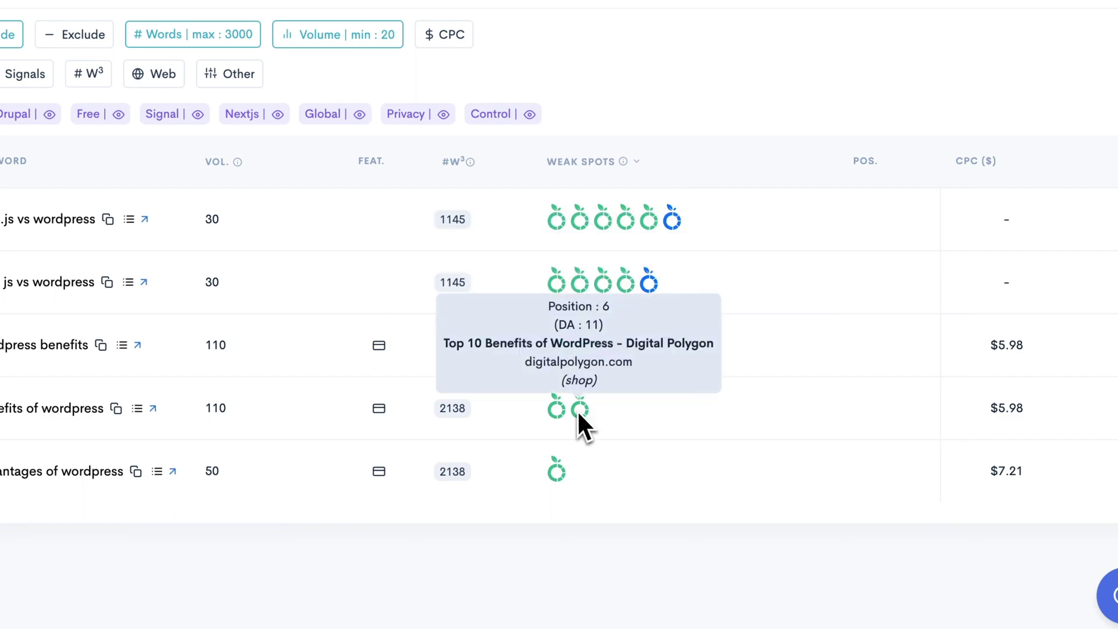
{"action": "mouse_move", "coordinate": [561, 411]}
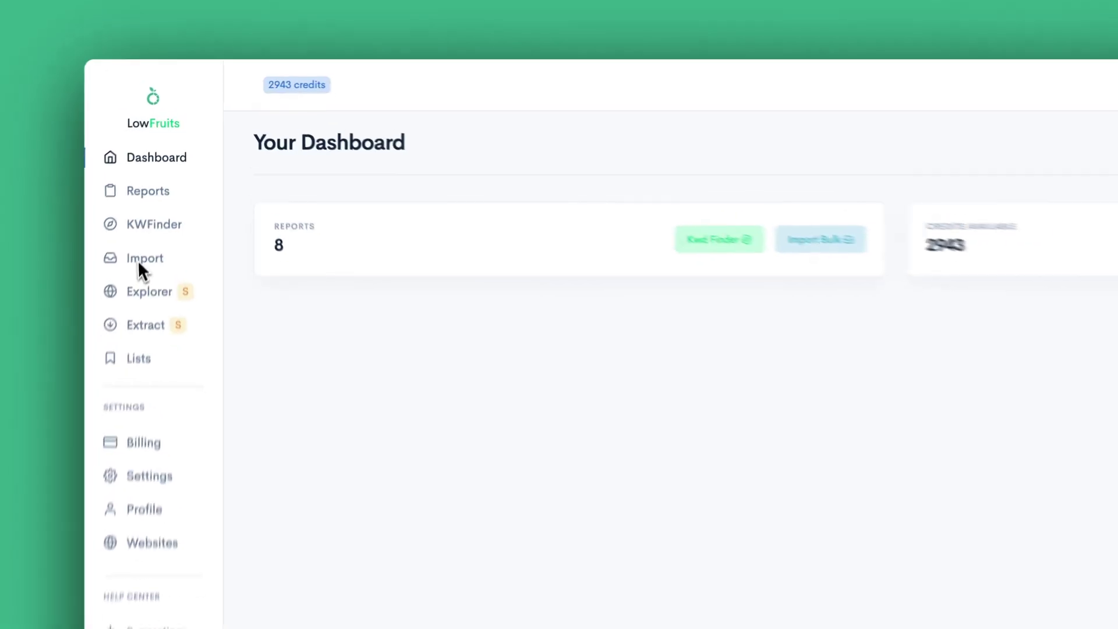
Step: Draft a bulk import report named 'Import' with the keywords 'keyword 1' to 'keyword 3'
{"action": "left_click", "coordinate": [140, 260]}
{"action": "left_click", "coordinate": [666, 335]}
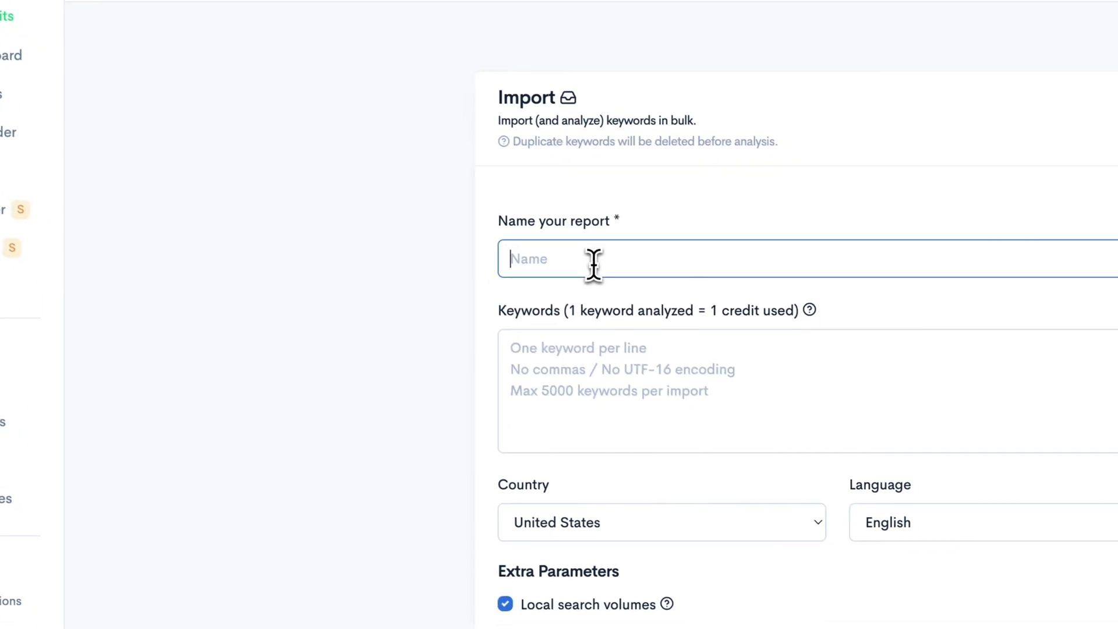
{"action": "type", "text": "Import"}
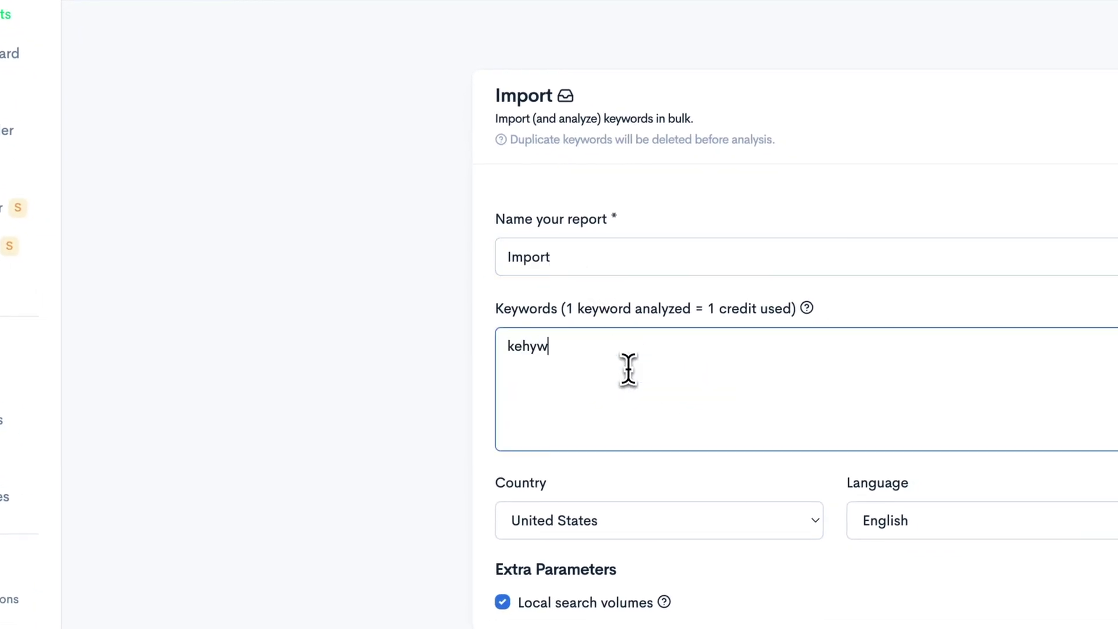
{"action": "type", "text": "eyword 2"}
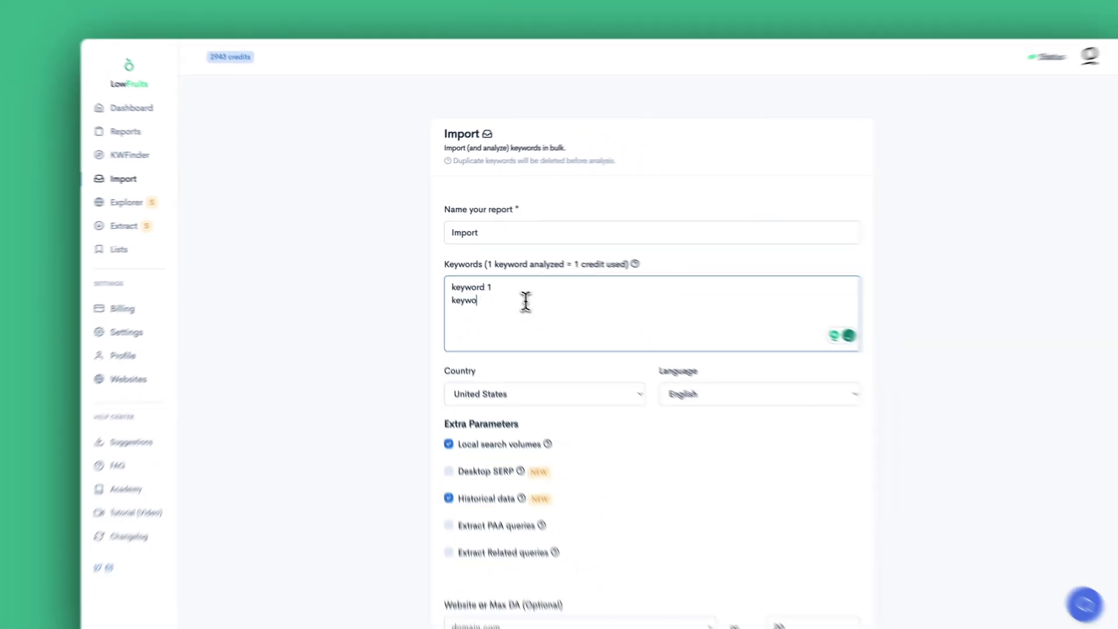
{"action": "key", "text": "Return"}
{"action": "type", "text": "keyword 3"}
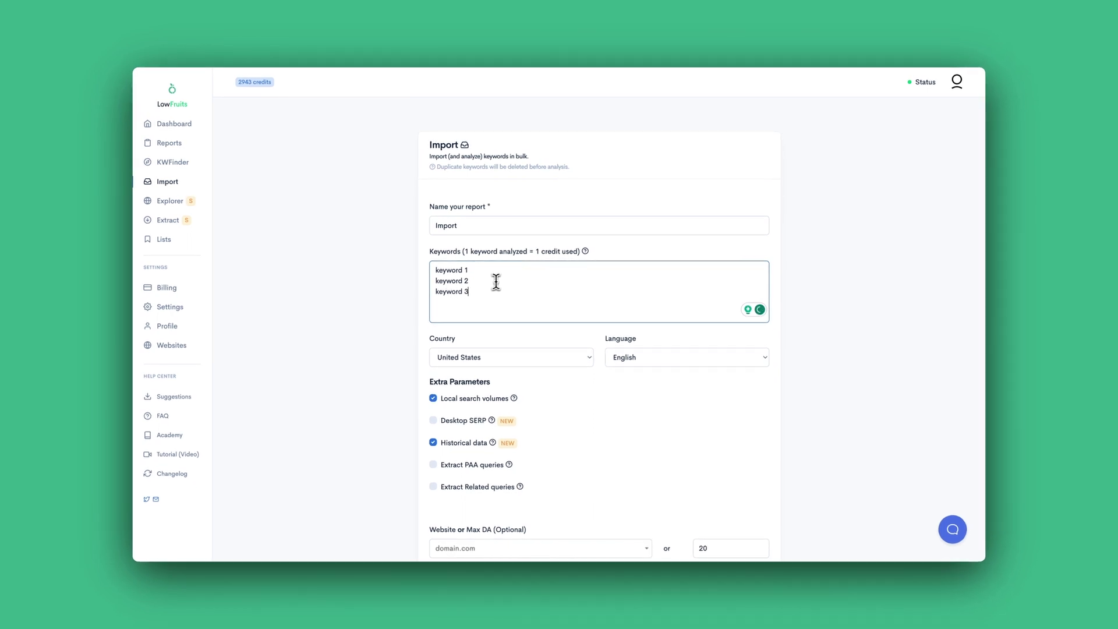
{"action": "scroll", "coordinate": [519, 396], "scroll_direction": "down", "scroll_amount": 2}
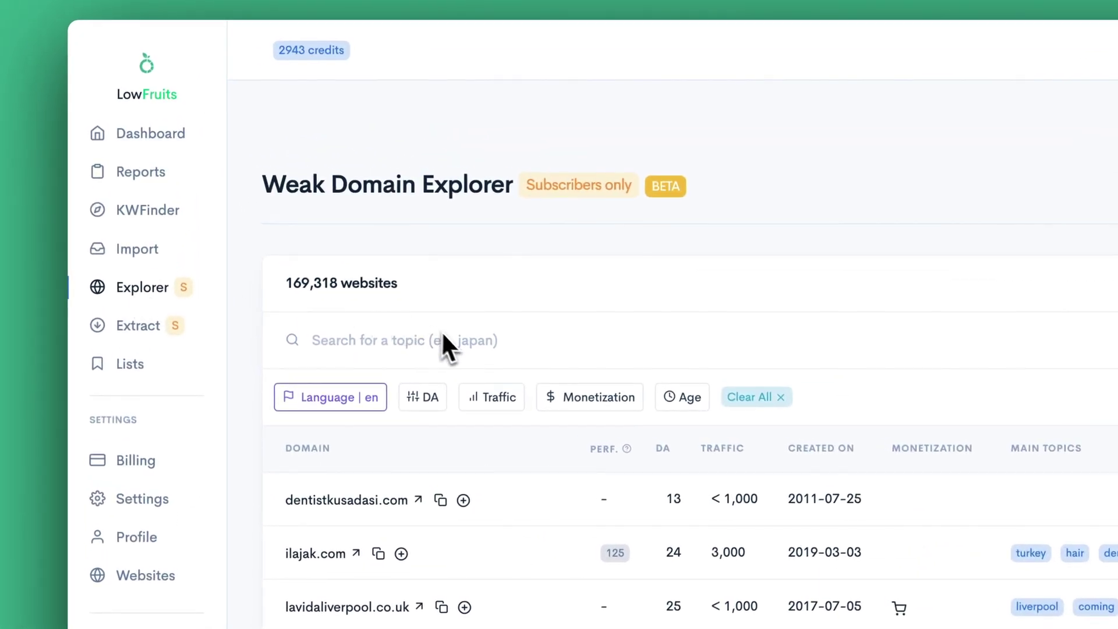
Step: Search domains for 'wo', sort WordPress sites by DA, and queue nicheshake.com for extraction
{"action": "left_click", "coordinate": [449, 338]}
{"action": "type", "text": "wordpress"}
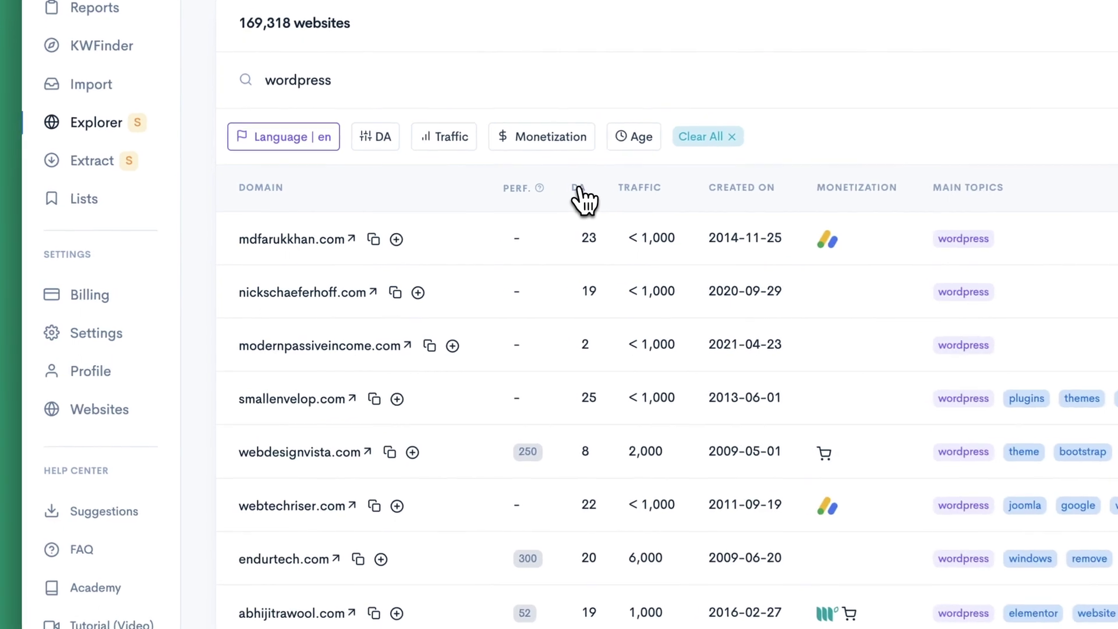
{"action": "left_click", "coordinate": [580, 187]}
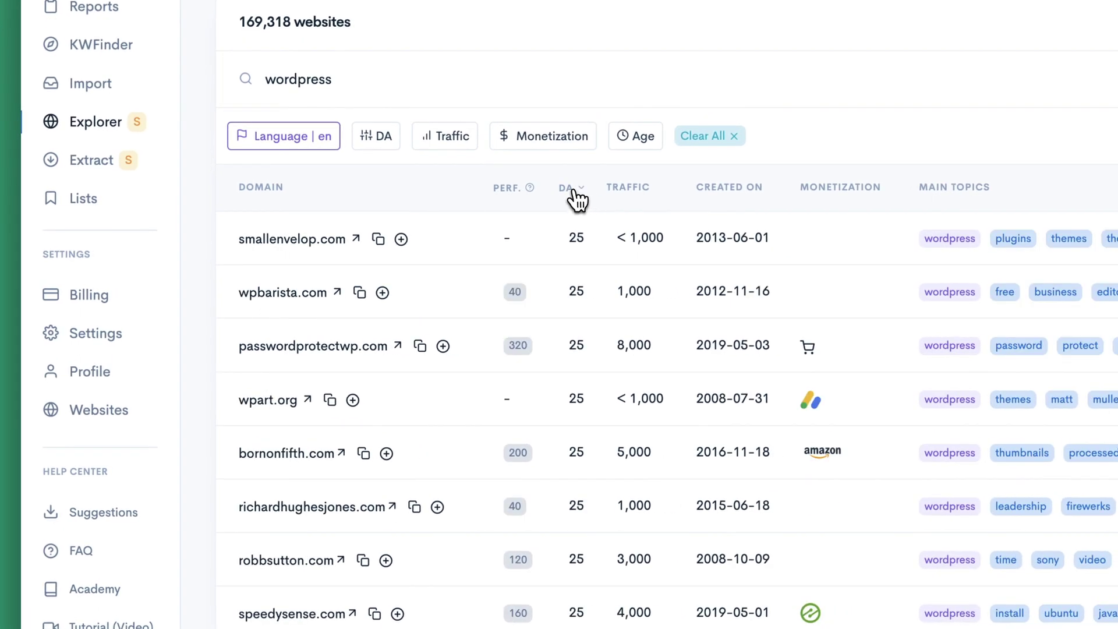
{"action": "scroll", "coordinate": [692, 350], "scroll_direction": "down", "scroll_amount": 4}
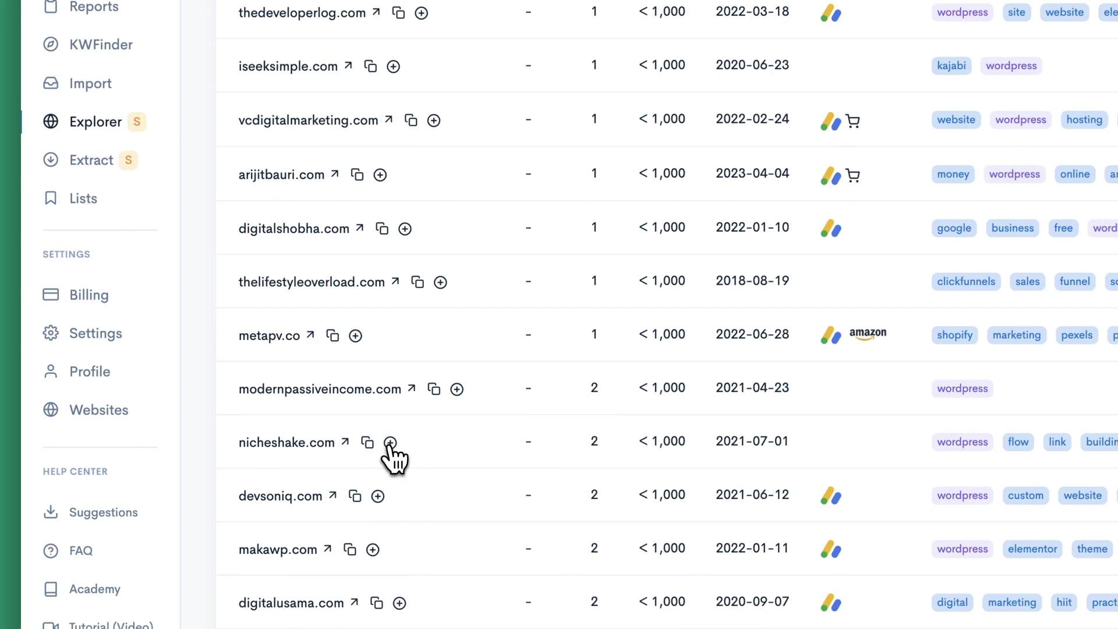
{"action": "scroll", "coordinate": [366, 413], "scroll_direction": "up", "scroll_amount": 1}
{"action": "left_click", "coordinate": [138, 249]}
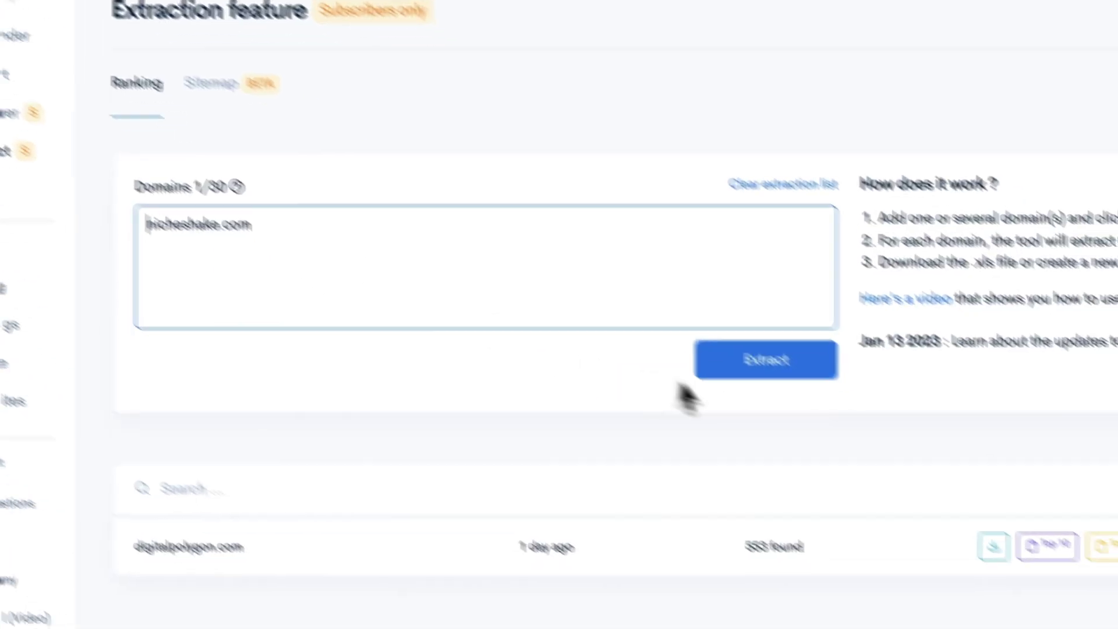
Step: Extract nicheshake.com's ranking keywords, yielding 116 keywords found
{"action": "left_click", "coordinate": [924, 469]}
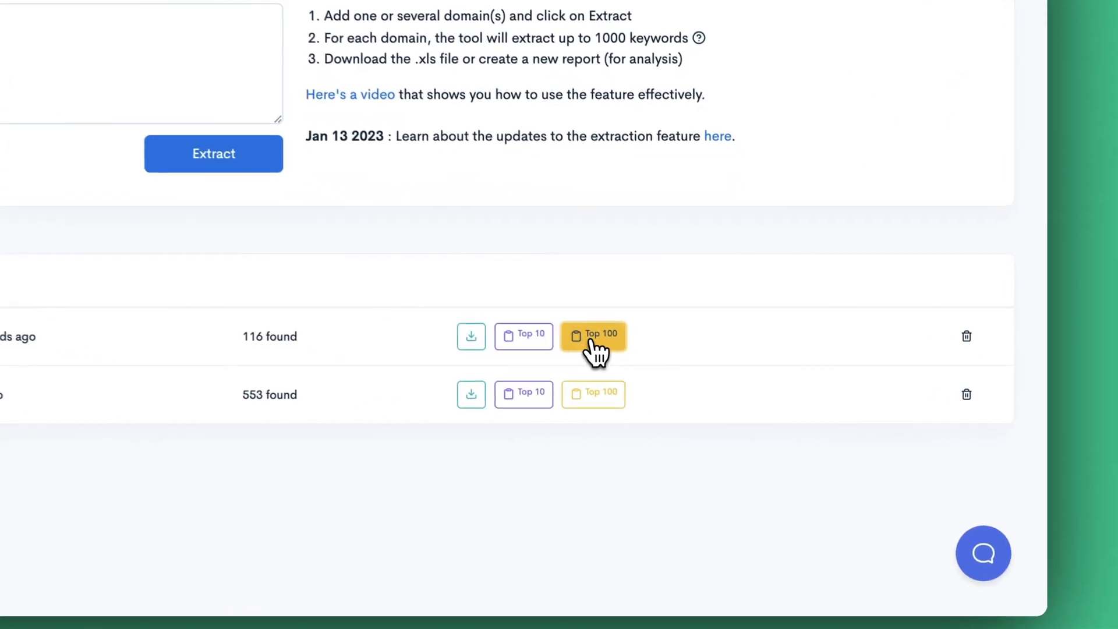
Step: Send nicheshake.com's top 100 extracted keywords to the import form and review the list
{"action": "left_click", "coordinate": [752, 417]}
{"action": "scroll", "coordinate": [763, 314], "scroll_direction": "down", "scroll_amount": 5}
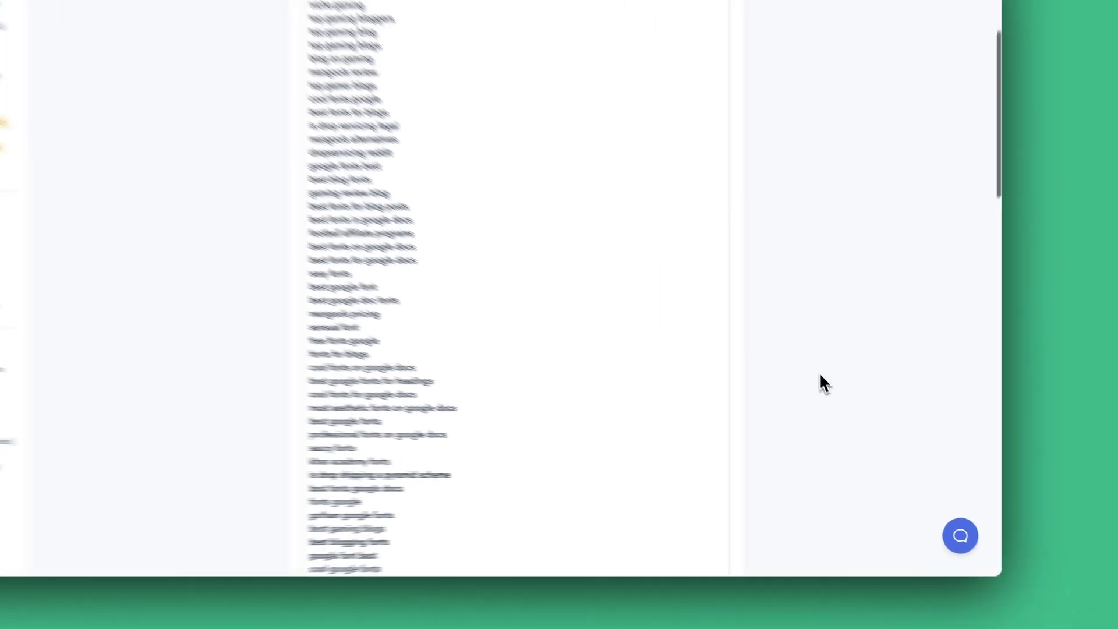
{"action": "scroll", "coordinate": [819, 375], "scroll_direction": "down", "scroll_amount": 4}
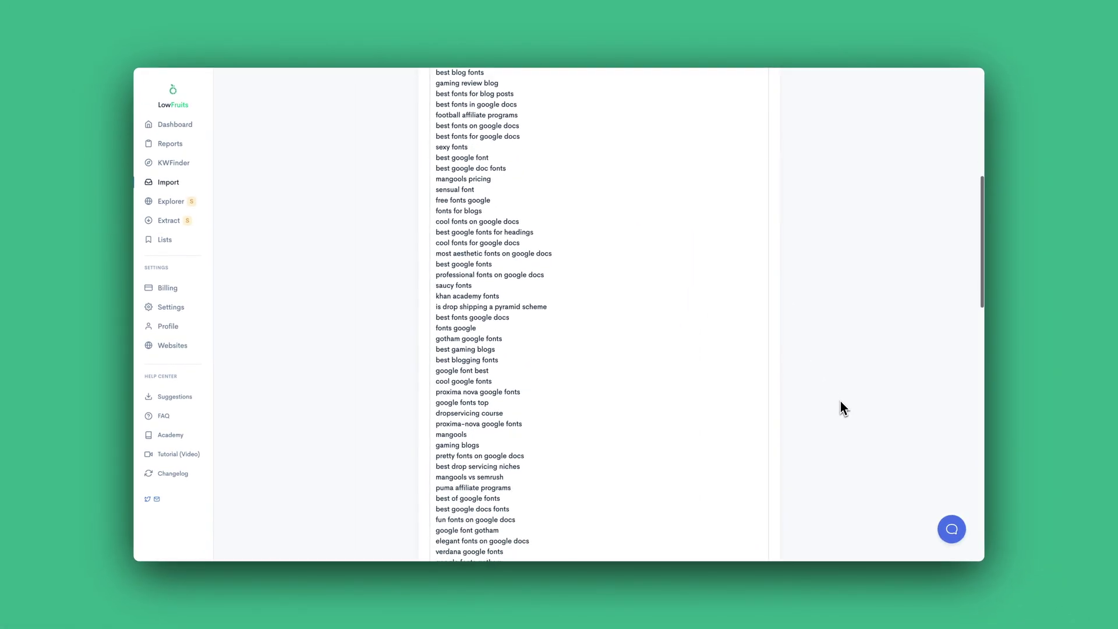
{"action": "scroll", "coordinate": [841, 402], "scroll_direction": "down", "scroll_amount": 5}
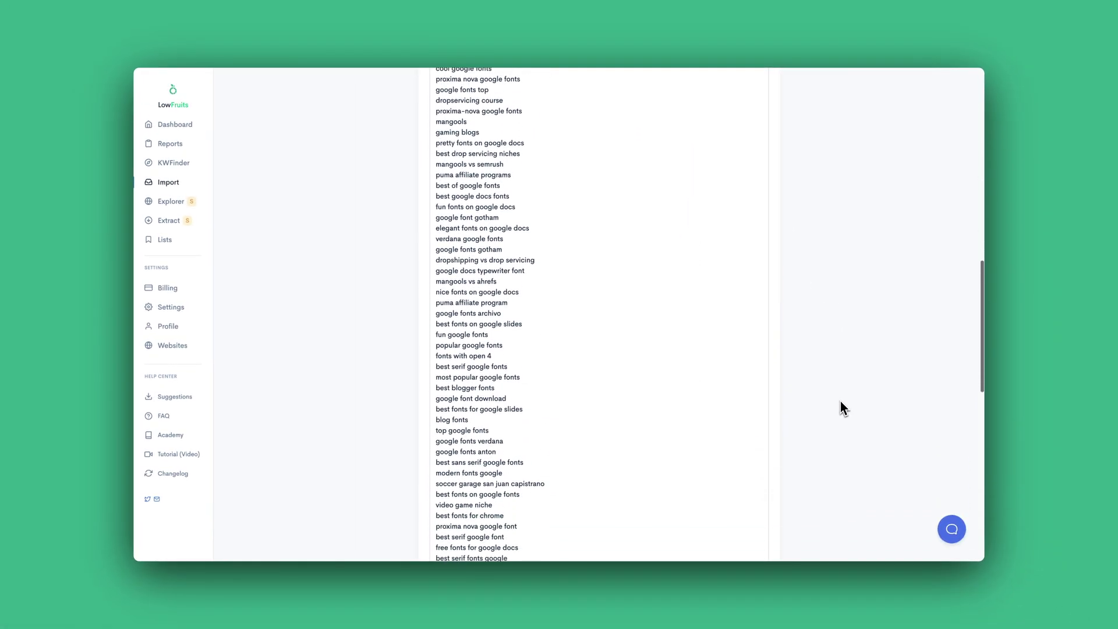
{"action": "scroll", "coordinate": [840, 402], "scroll_direction": "down", "scroll_amount": 8}
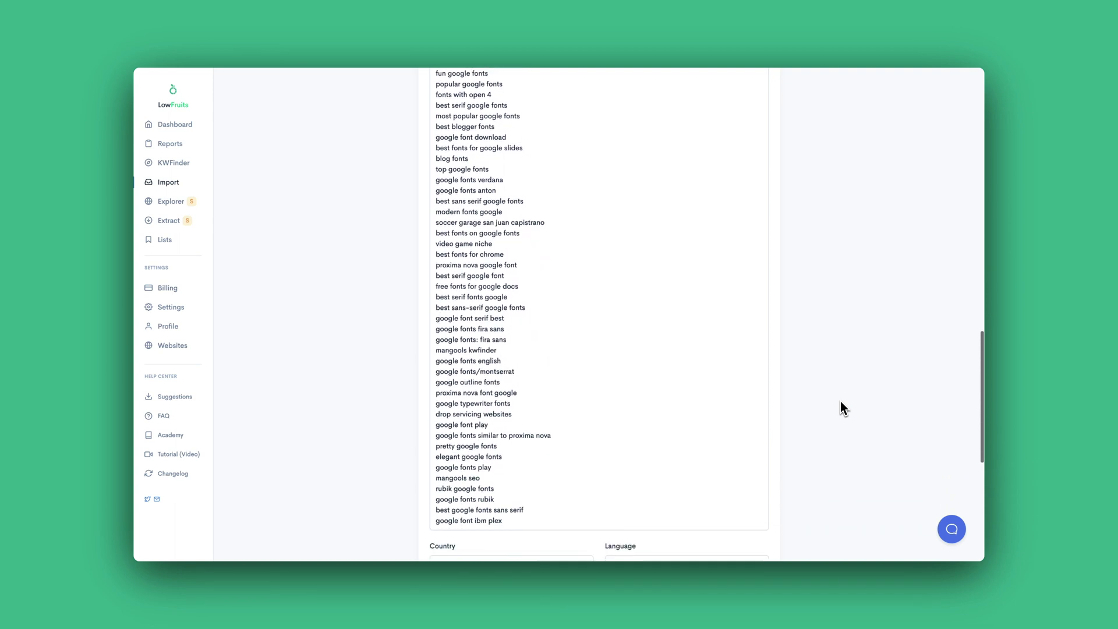
{"action": "scroll", "coordinate": [840, 401], "scroll_direction": "down", "scroll_amount": 4}
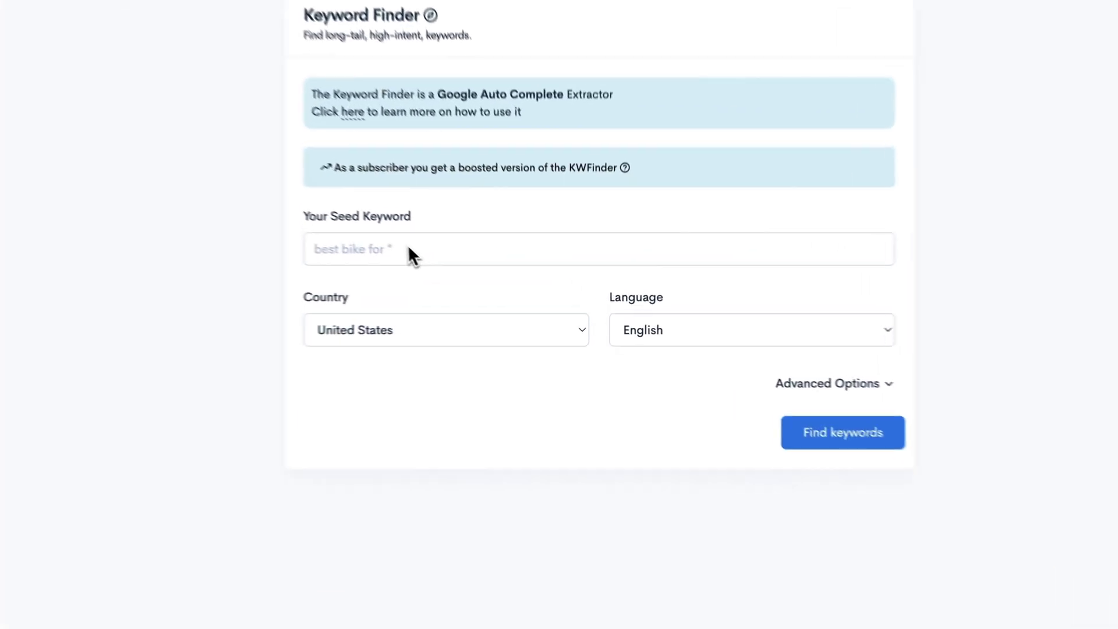
Step: Run a Keyword Finder search for the wildcard seed 'best wordpress plugins *'
{"action": "left_click", "coordinate": [476, 279]}
{"action": "type", "text": "best wordpress plugins *"}
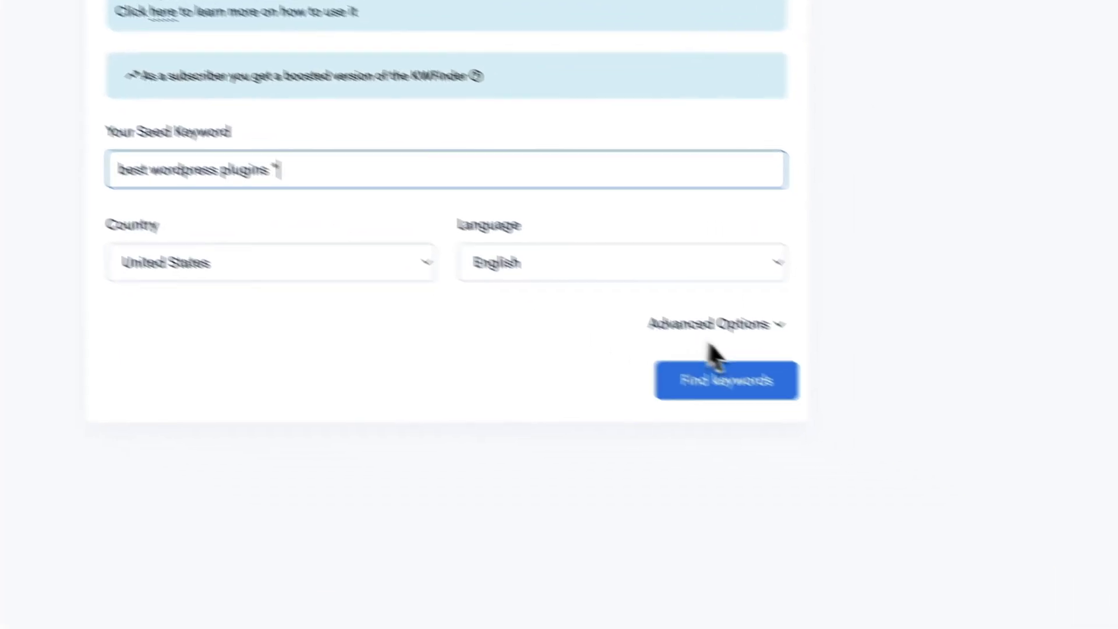
{"action": "left_click", "coordinate": [885, 452]}
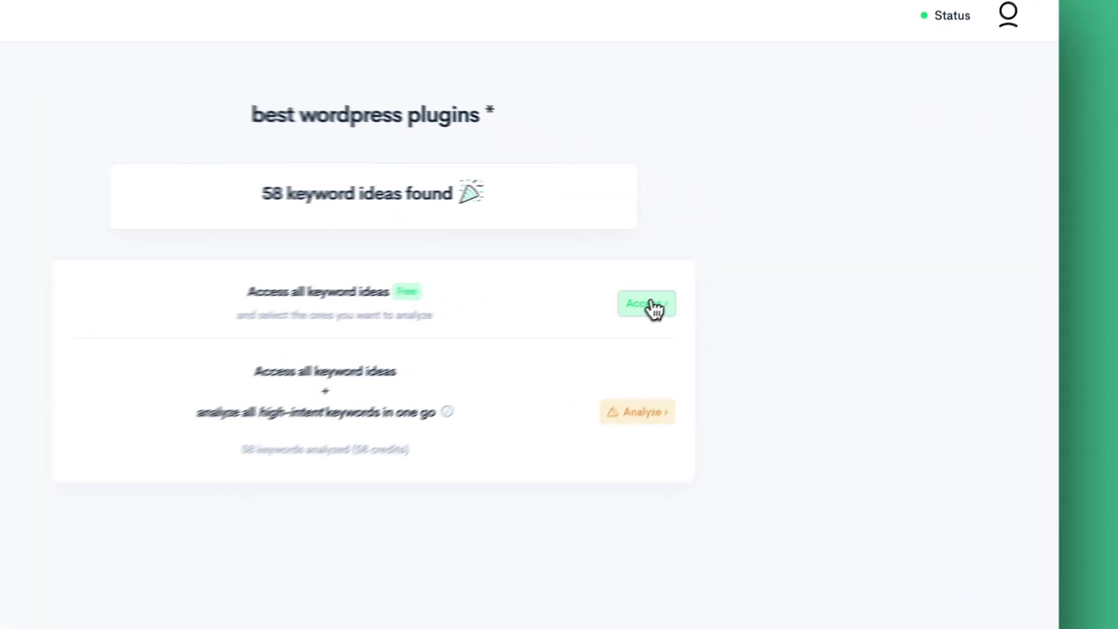
Step: Unlock all 58 'best wordpress plugins *' keyword ideas and scroll through the table
{"action": "left_click", "coordinate": [753, 244]}
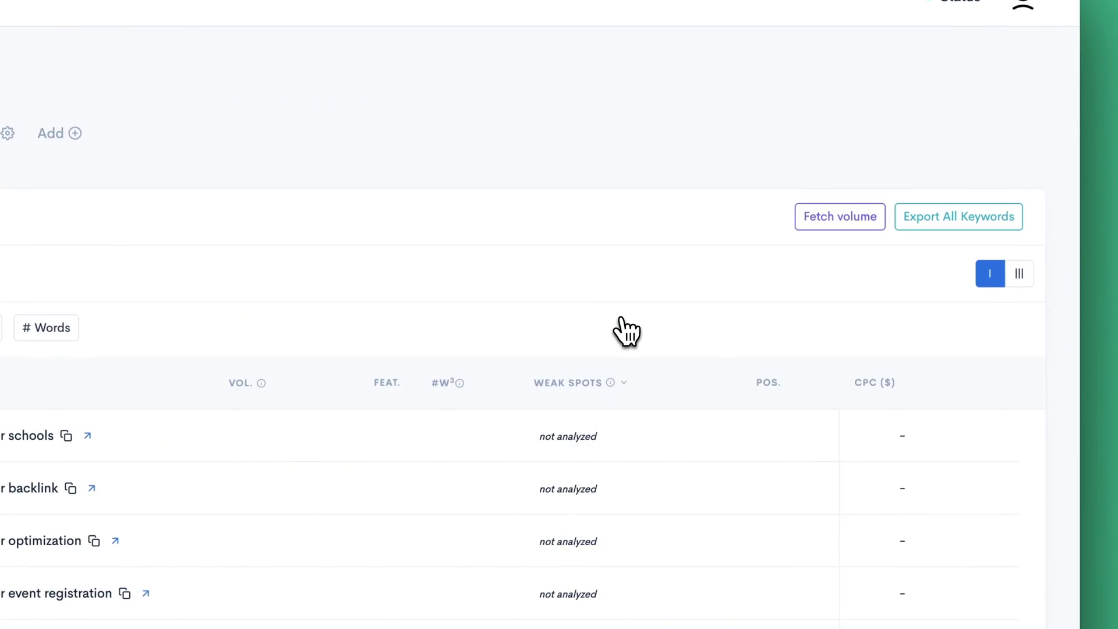
{"action": "scroll", "coordinate": [757, 251], "scroll_direction": "down", "scroll_amount": 4}
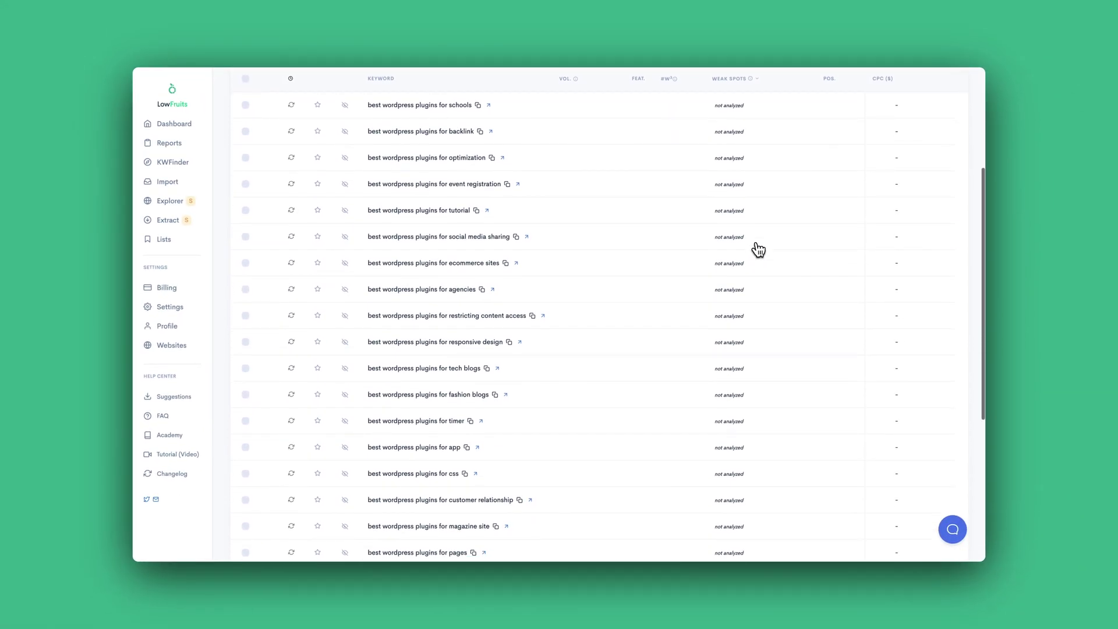
{"action": "scroll", "coordinate": [759, 250], "scroll_direction": "down", "scroll_amount": 2}
{"action": "scroll", "coordinate": [759, 250], "scroll_direction": "down", "scroll_amount": 3}
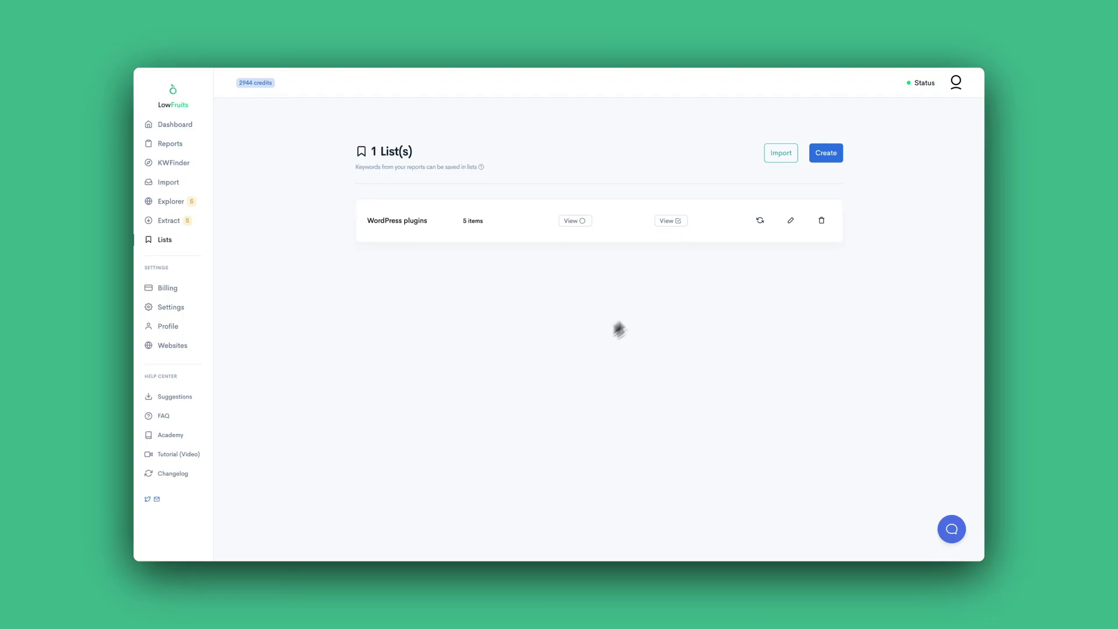
Step: Create an empty keyword list named 'WordPress themes'
{"action": "left_click", "coordinate": [804, 236]}
{"action": "left_click", "coordinate": [134, 347]}
{"action": "type", "text": "WordP"}
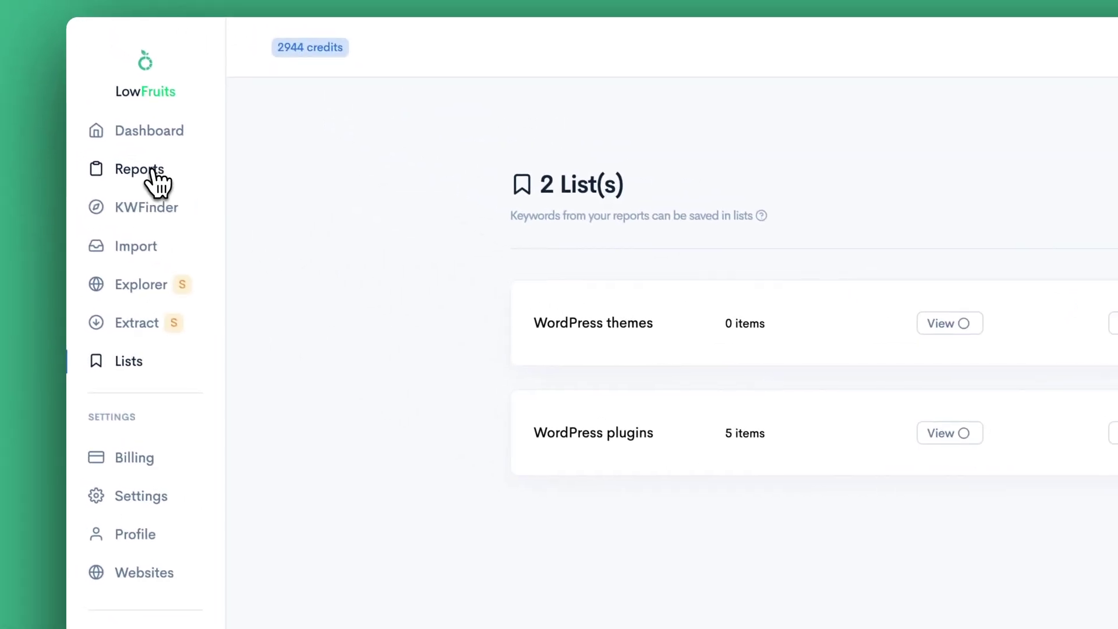
Step: From the 'best wordpress *' report, add theme keywords to WordPress themes and two to WordPress plugins
{"action": "left_click", "coordinate": [153, 170]}
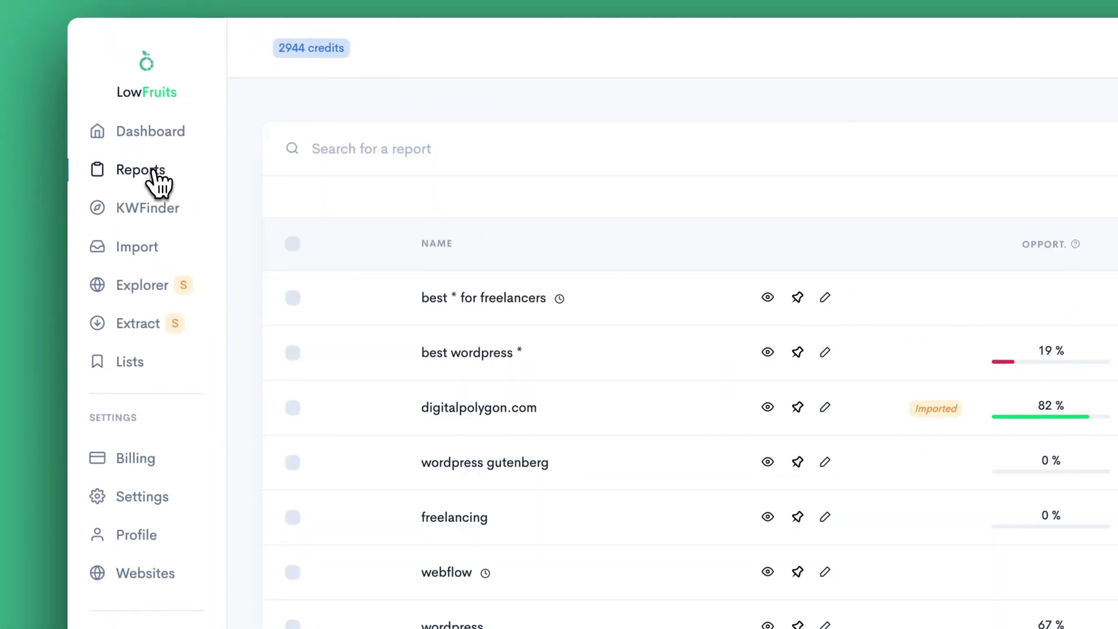
{"action": "left_click", "coordinate": [463, 361]}
{"action": "scroll", "coordinate": [464, 373], "scroll_direction": "down", "scroll_amount": 6}
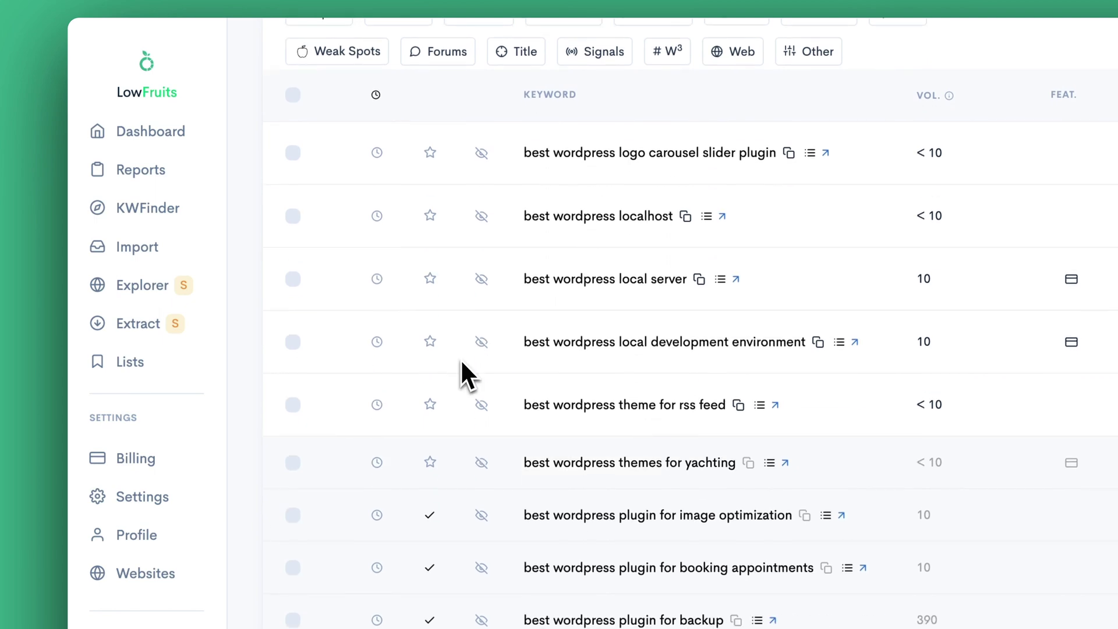
{"action": "left_click", "coordinate": [293, 463]}
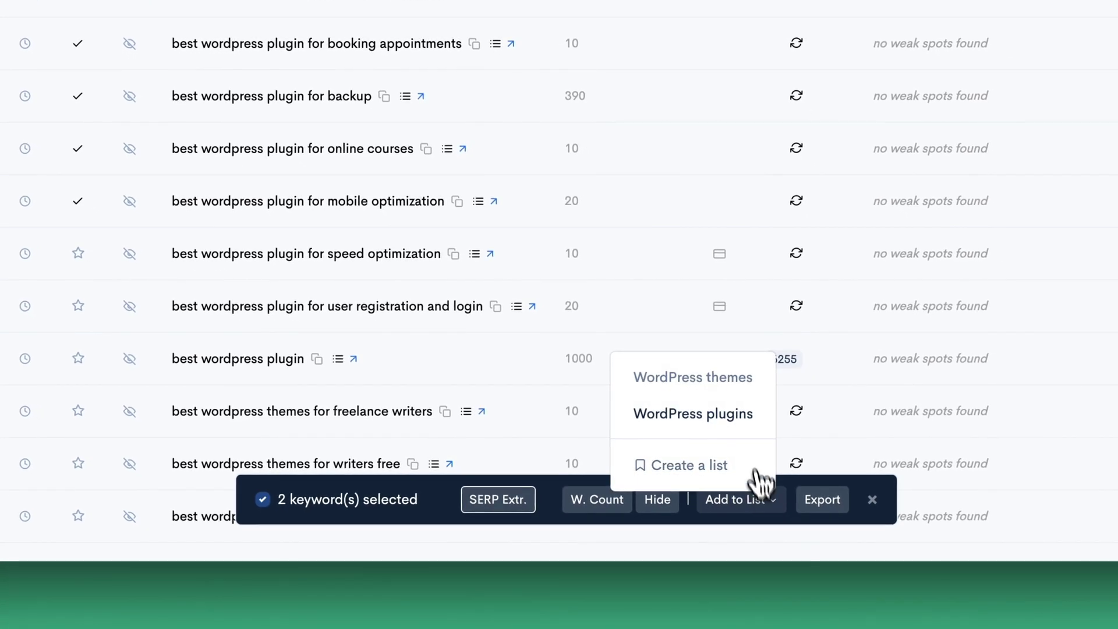
{"action": "left_click", "coordinate": [735, 378]}
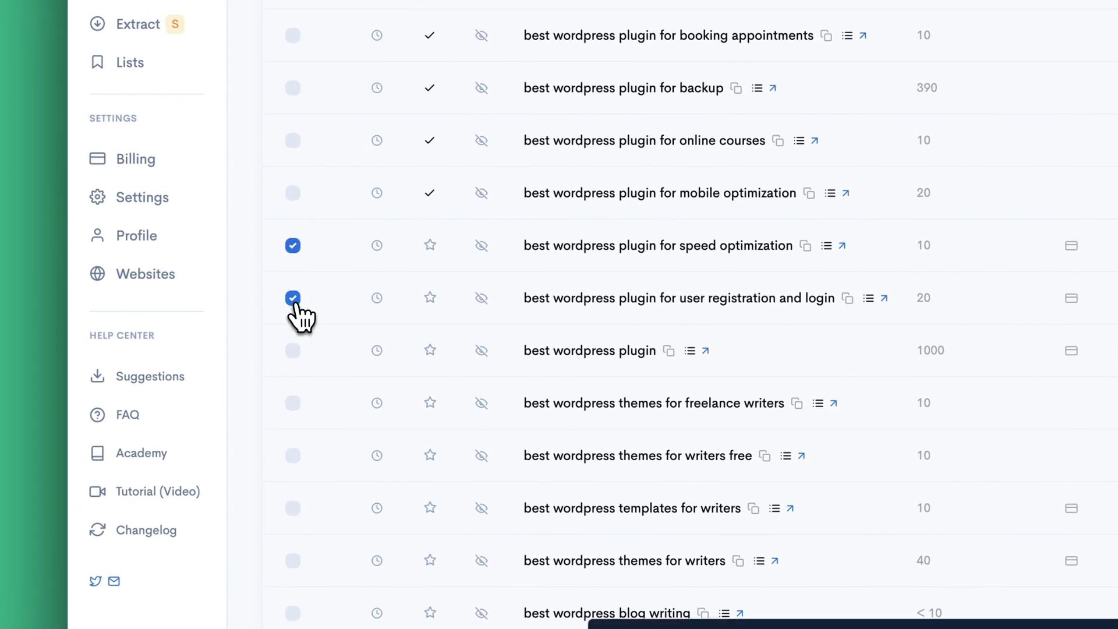
{"action": "left_click", "coordinate": [723, 506]}
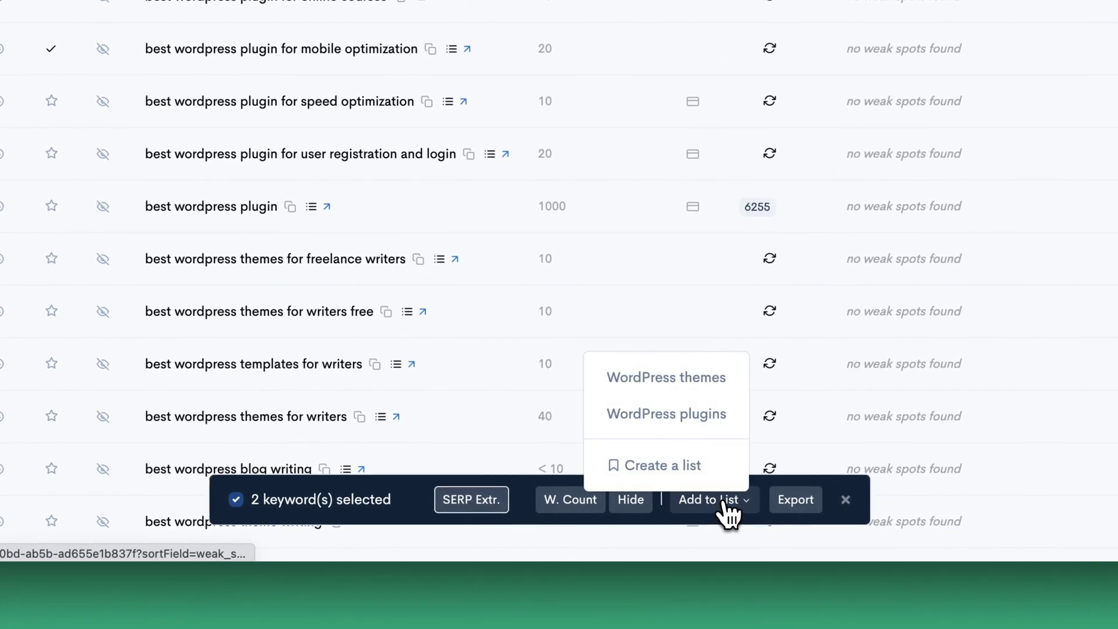
{"action": "left_click", "coordinate": [690, 420]}
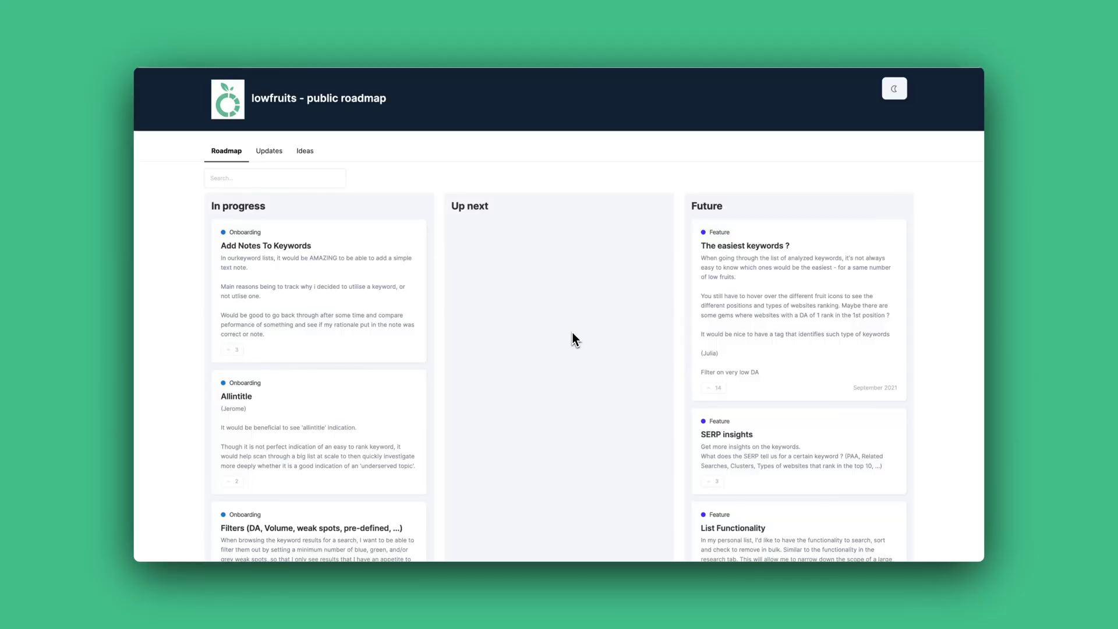
{"action": "scroll", "coordinate": [572, 340], "scroll_direction": "down", "scroll_amount": 2}
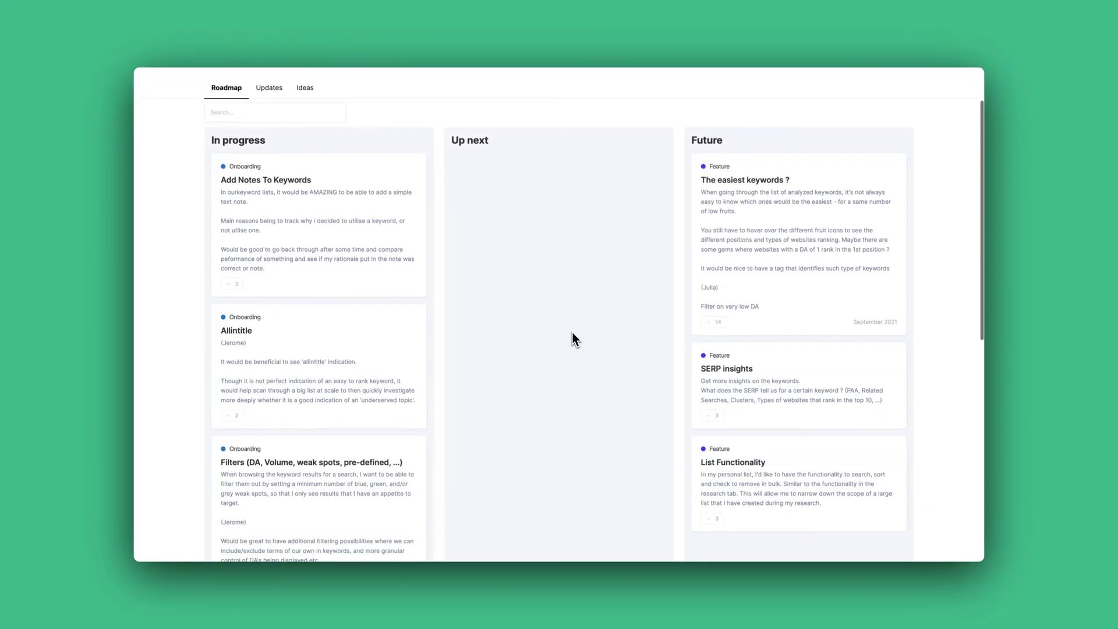
{"action": "scroll", "coordinate": [572, 333], "scroll_direction": "down", "scroll_amount": 3}
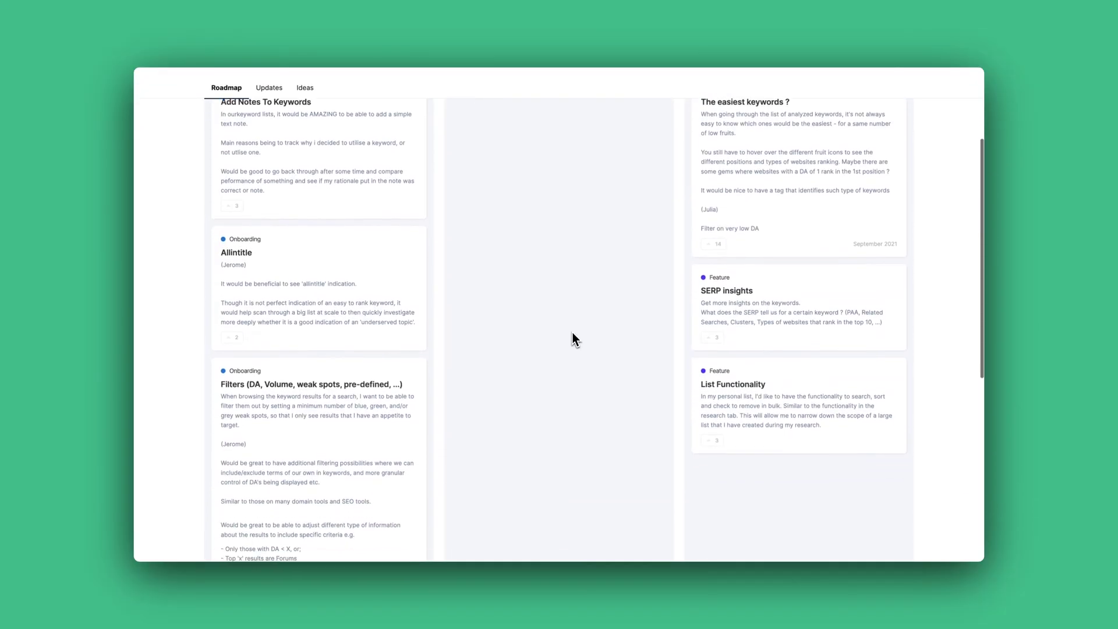
{"action": "scroll", "coordinate": [572, 333], "scroll_direction": "down", "scroll_amount": 5}
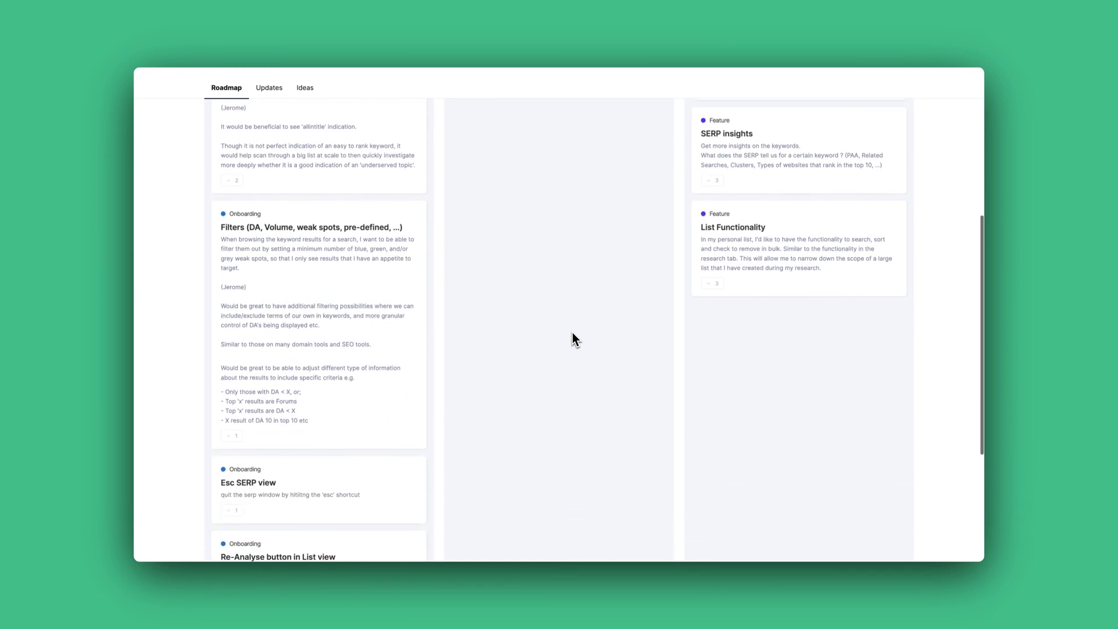
{"action": "scroll", "coordinate": [572, 333], "scroll_direction": "down", "scroll_amount": 4}
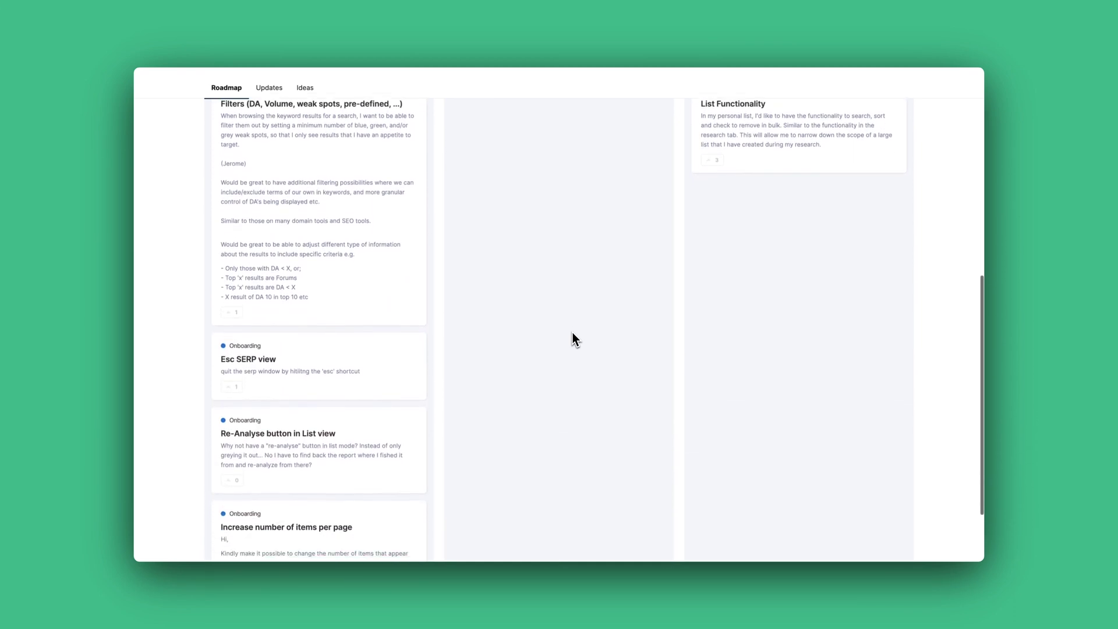
{"action": "scroll", "coordinate": [572, 333], "scroll_direction": "down", "scroll_amount": 2}
{"action": "scroll", "coordinate": [572, 333], "scroll_direction": "up", "scroll_amount": 5}
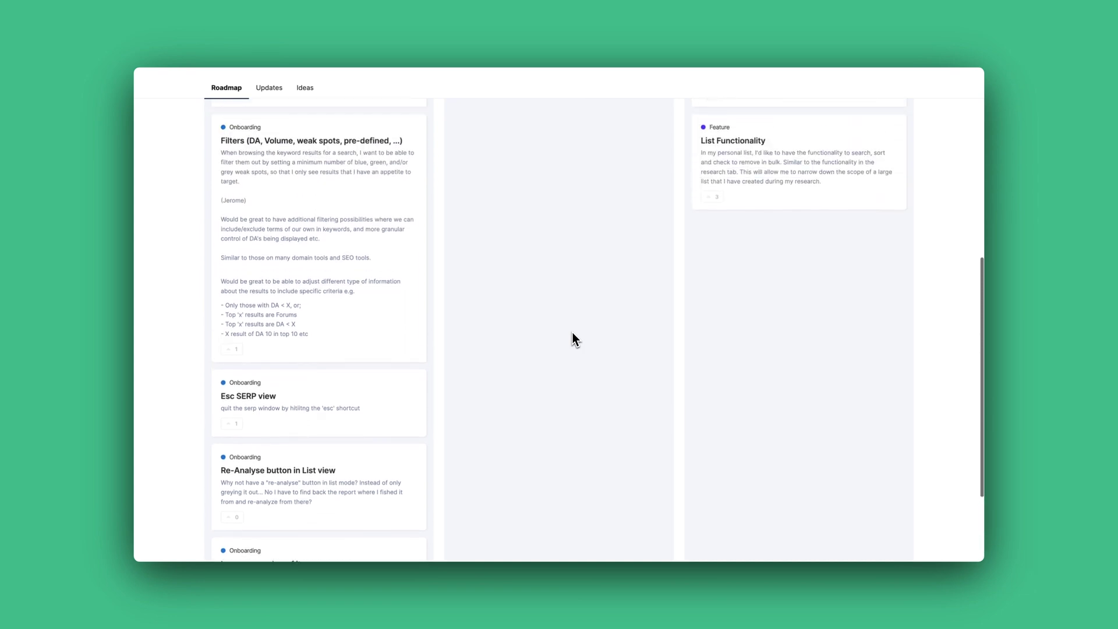
{"action": "scroll", "coordinate": [571, 333], "scroll_direction": "up", "scroll_amount": 2}
{"action": "left_click", "coordinate": [780, 203]}
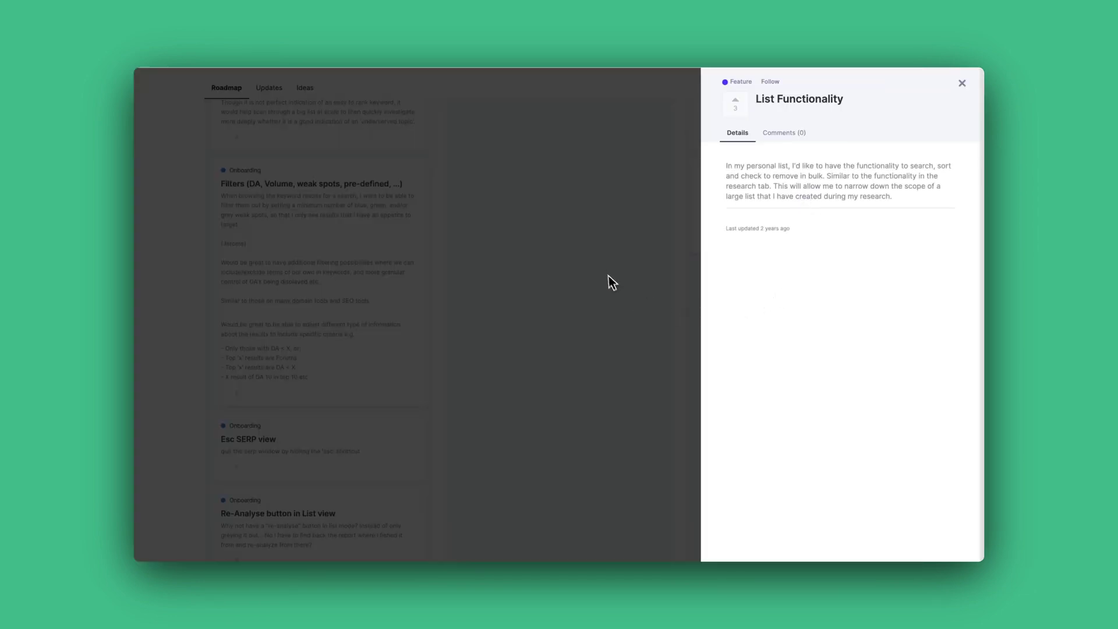